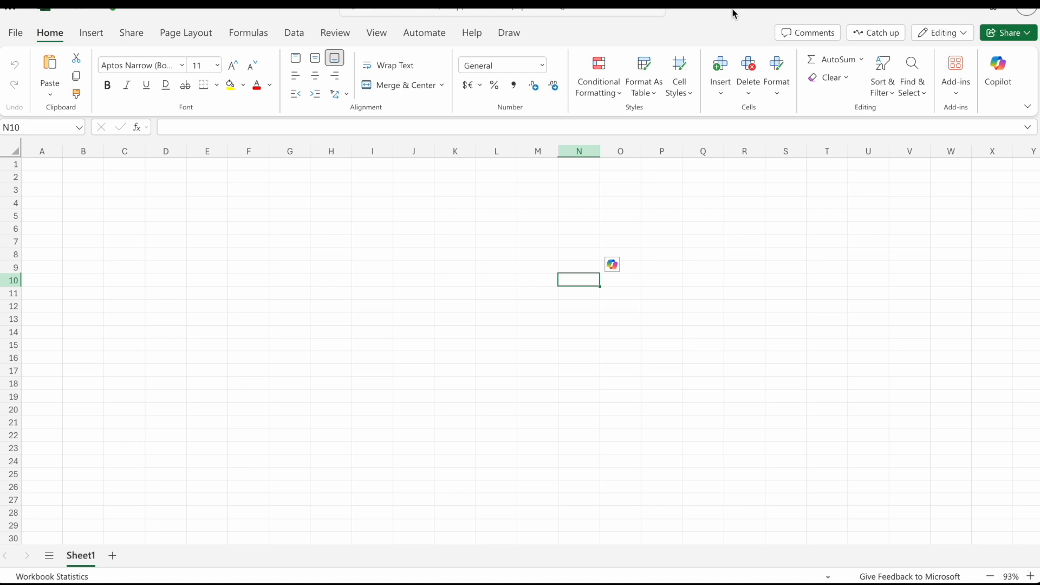
drag(265, 254, 318, 260)
drag(182, 346, 44, 167)
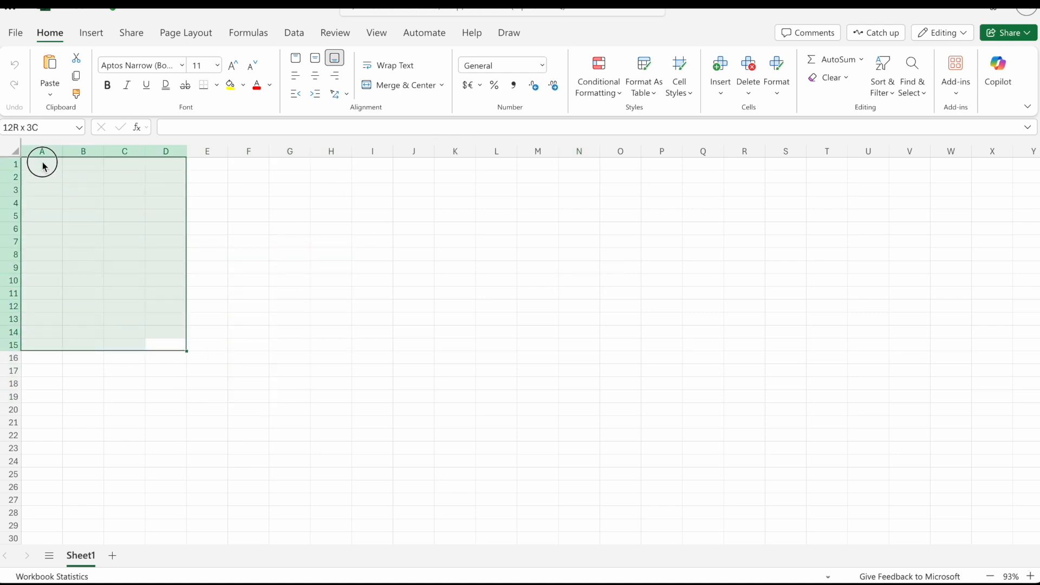
click(291, 258)
click(56, 172)
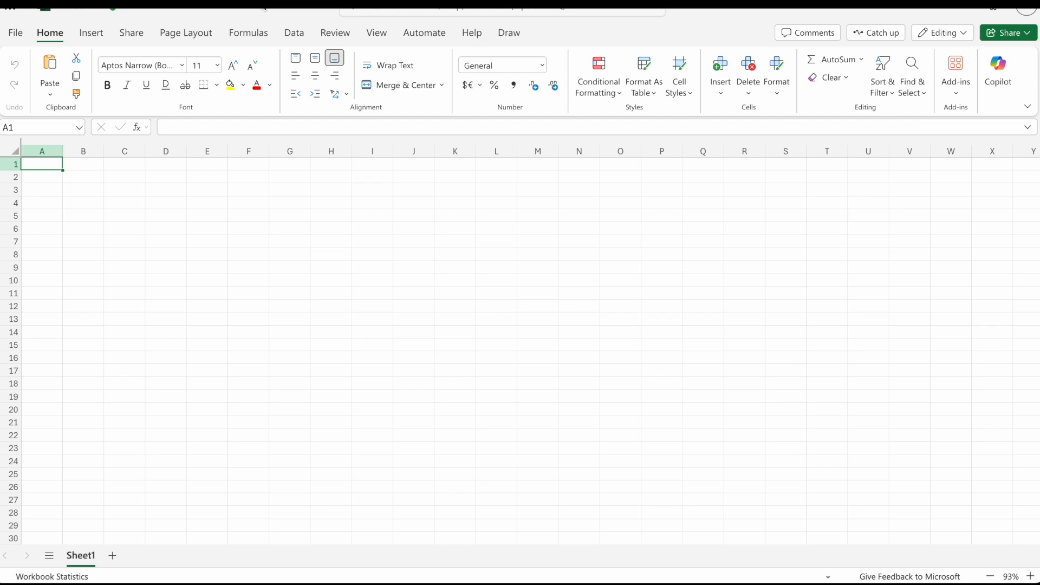
click(15, 33)
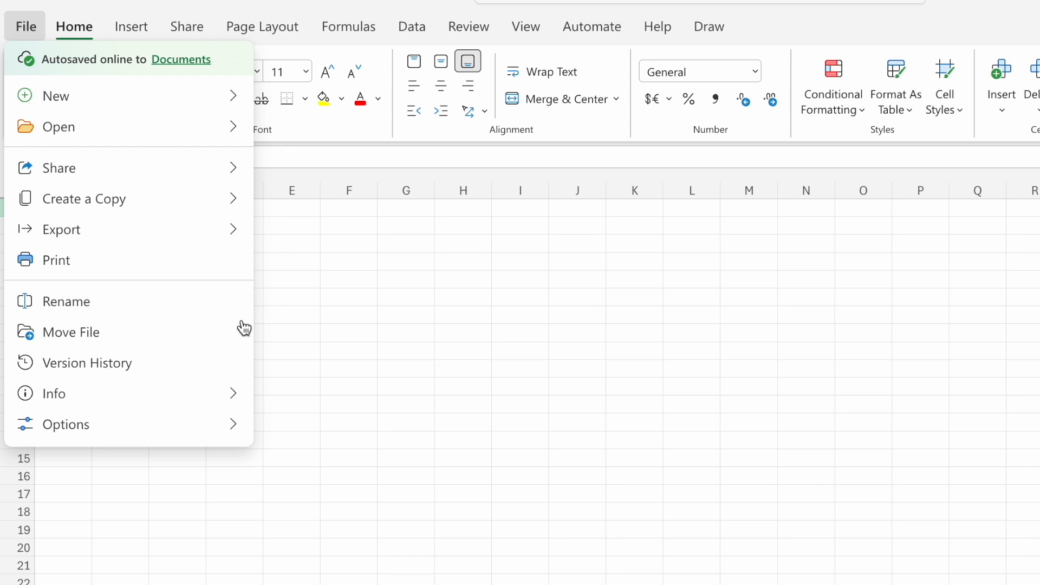
click(323, 302)
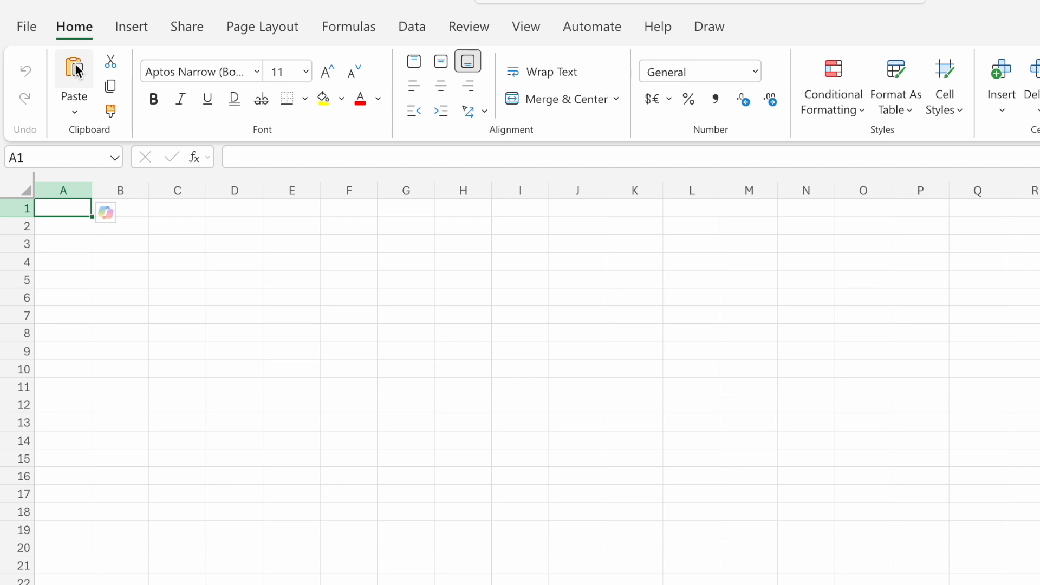
Set the font size of cell A1 to 14.
click(303, 70)
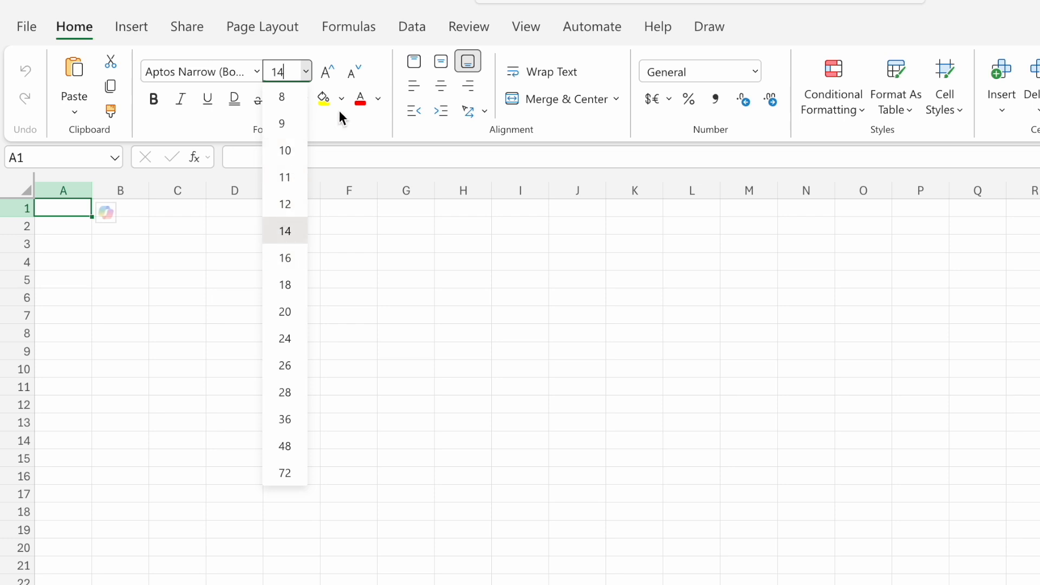
click(303, 71)
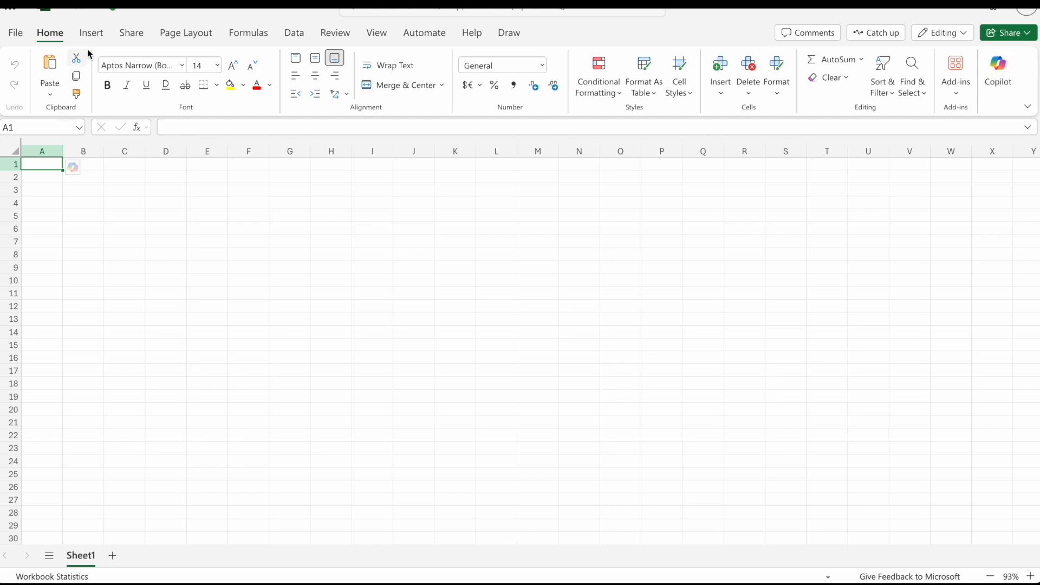
Examine the available commands for inserting, sharing, page layout, formulas, data, reviewing, viewing, automation, help and drawing.
click(91, 34)
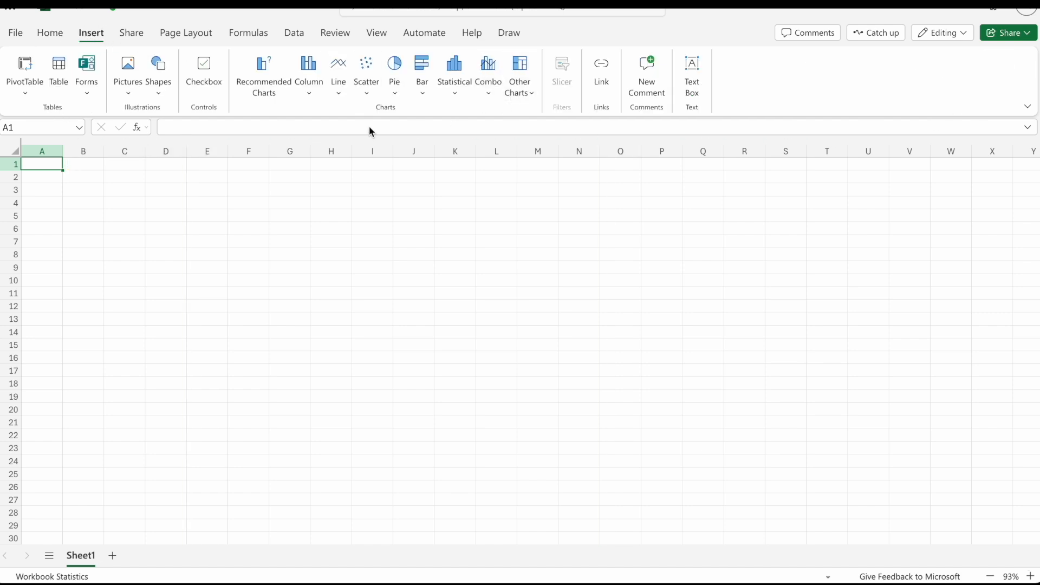
click(128, 37)
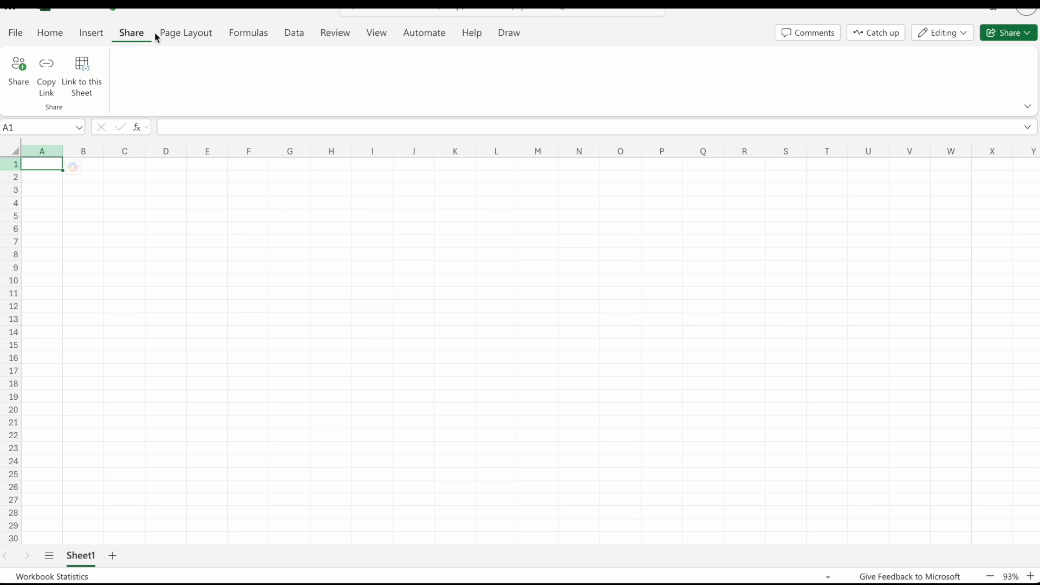
click(192, 32)
click(245, 32)
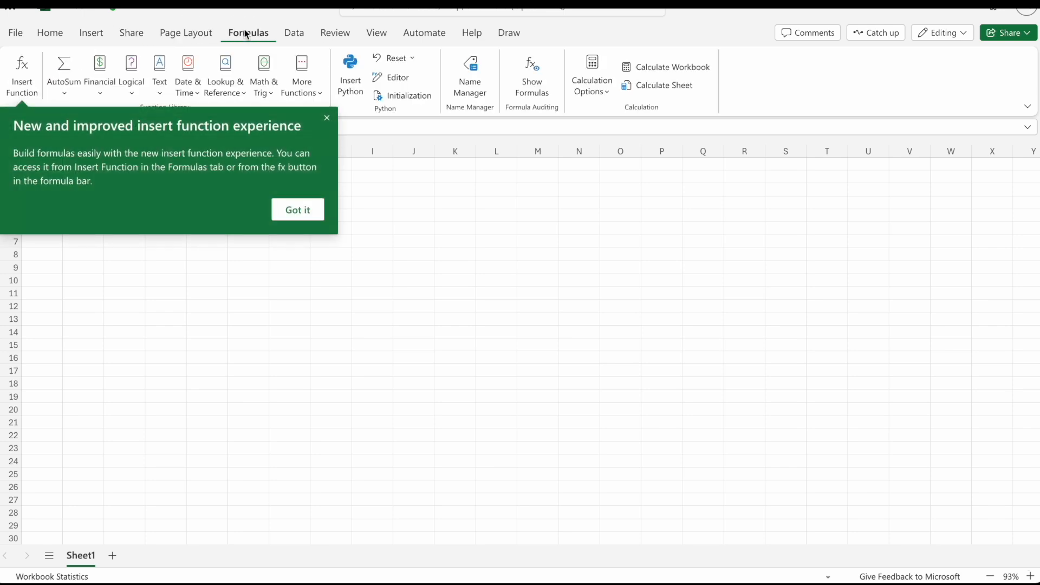
click(302, 214)
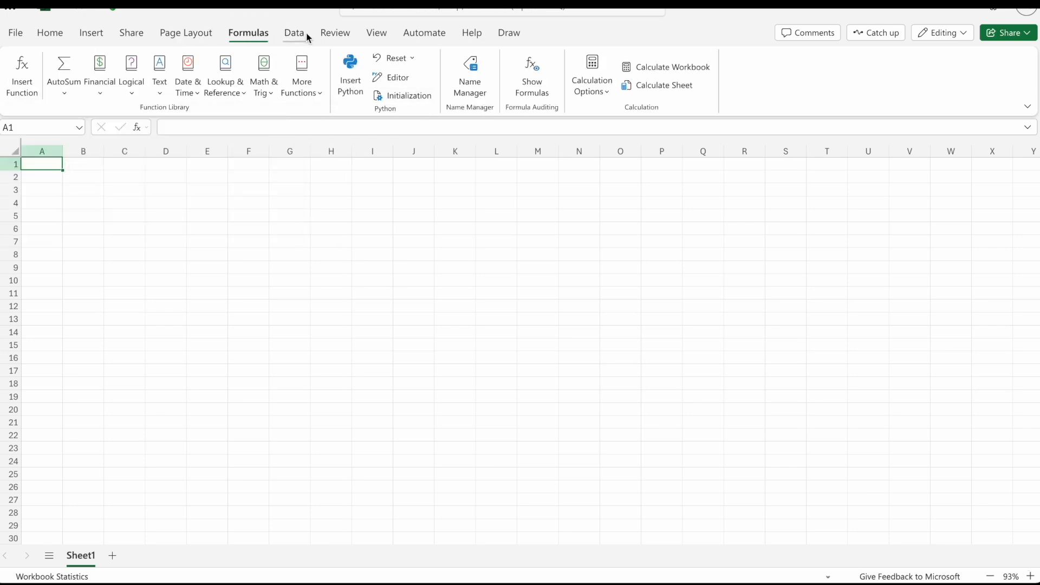
click(284, 33)
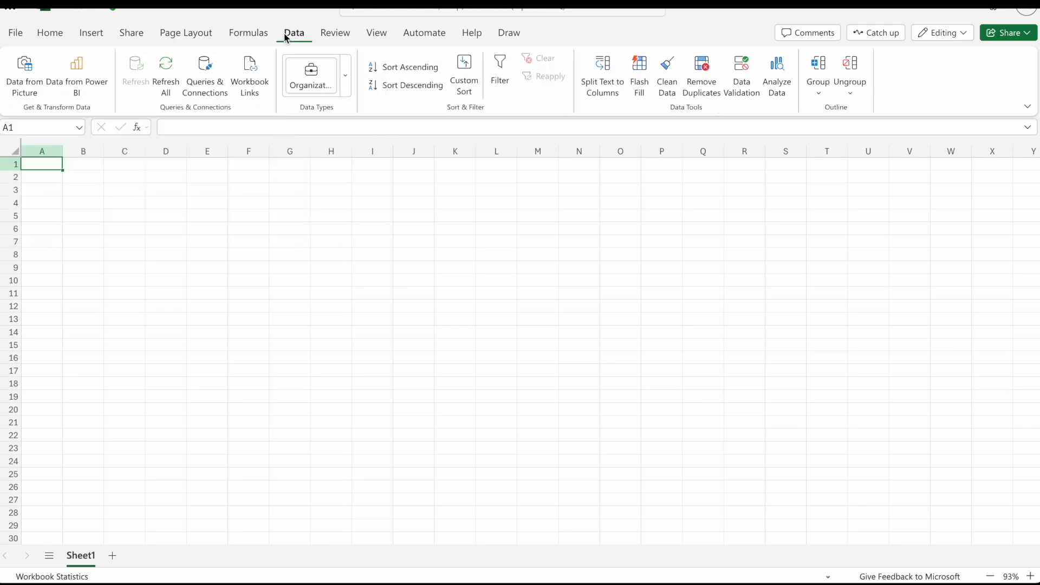
click(335, 34)
click(376, 34)
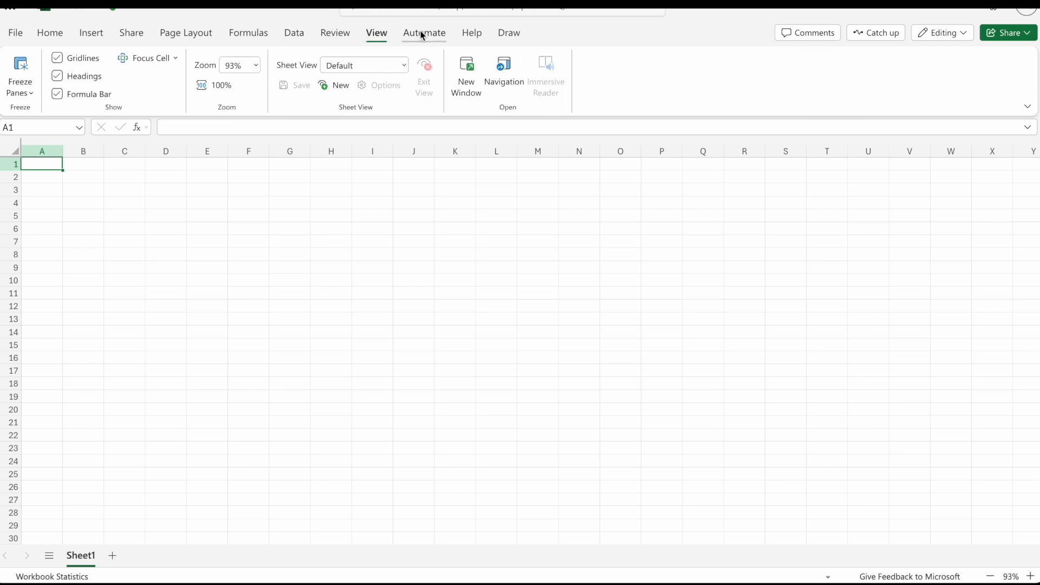
click(423, 35)
click(470, 33)
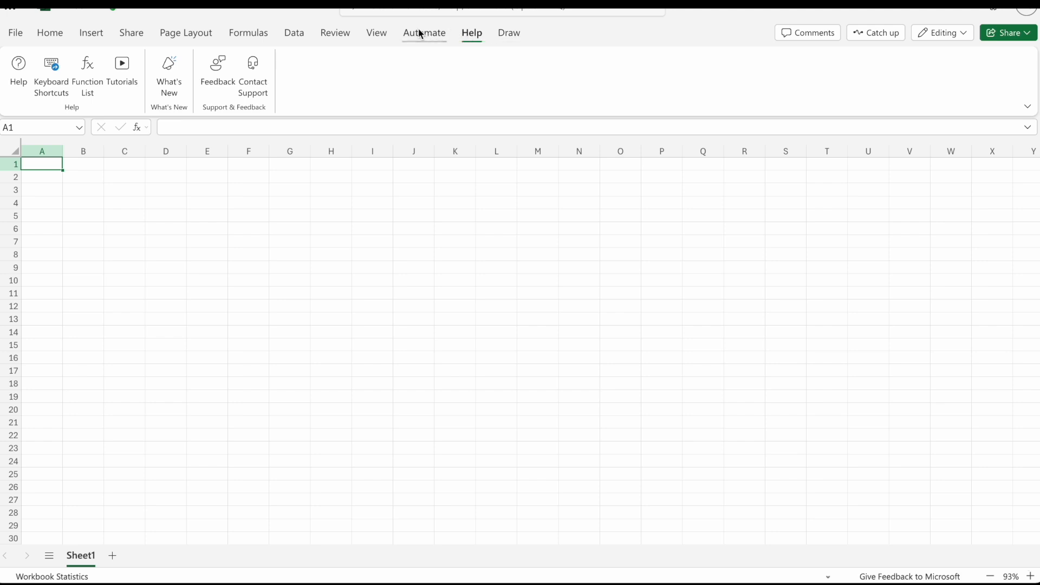
click(421, 35)
click(471, 33)
click(508, 32)
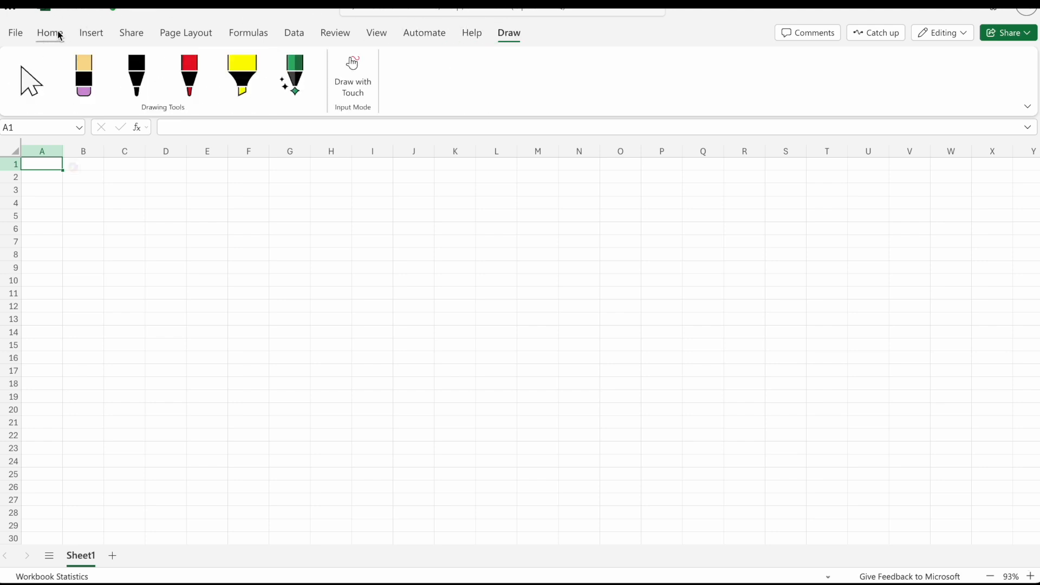
click(92, 34)
click(295, 34)
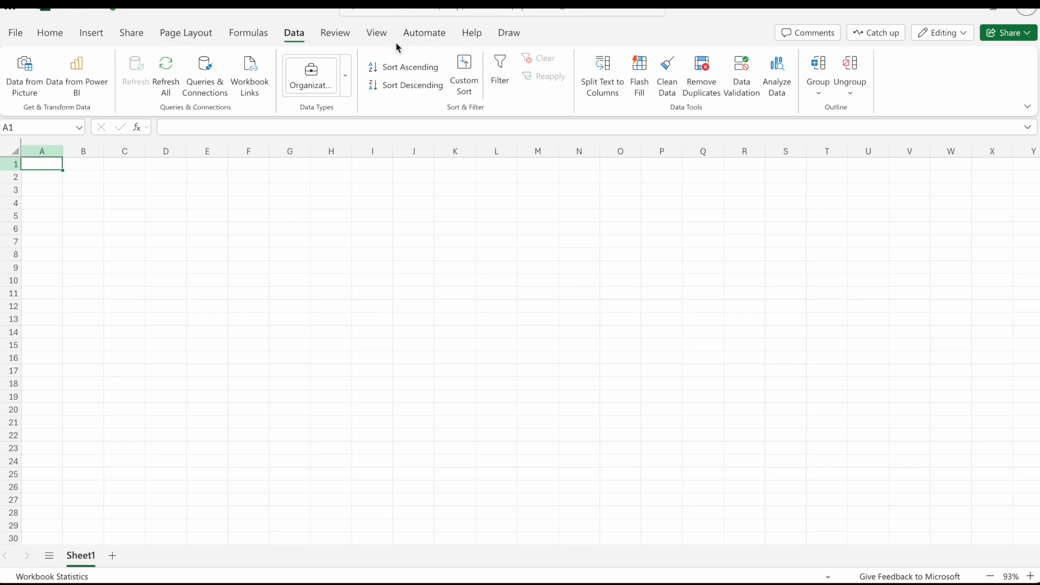
Try selecting cells with the workbook in Viewing mode, and return the workbook to editing.
click(953, 38)
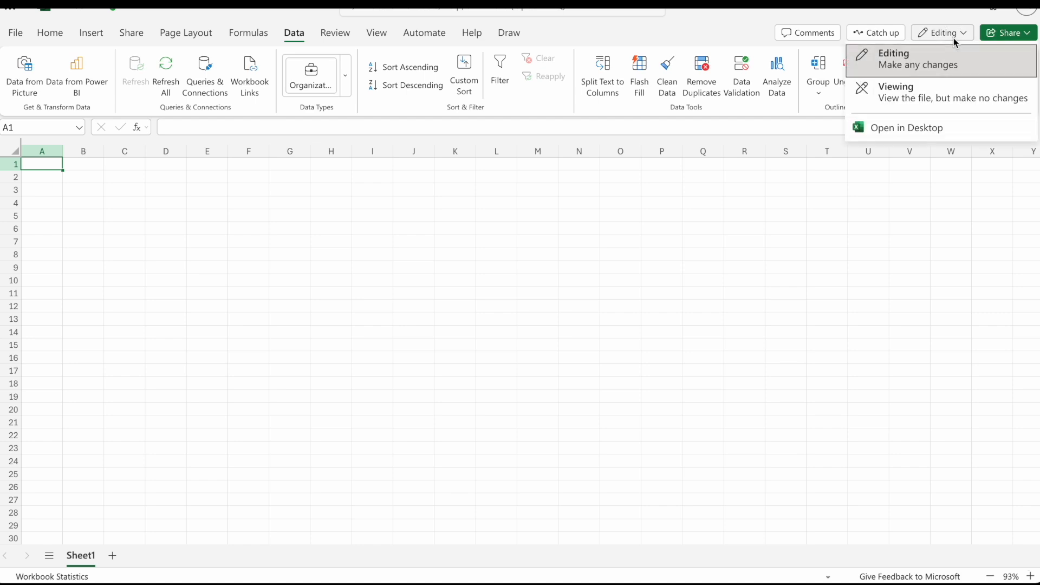
click(904, 98)
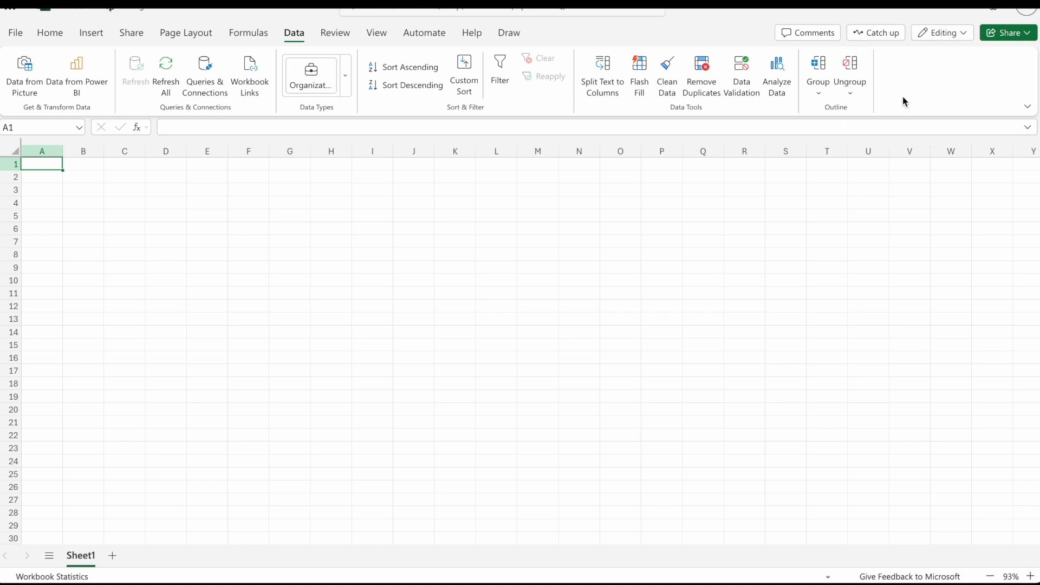
click(306, 215)
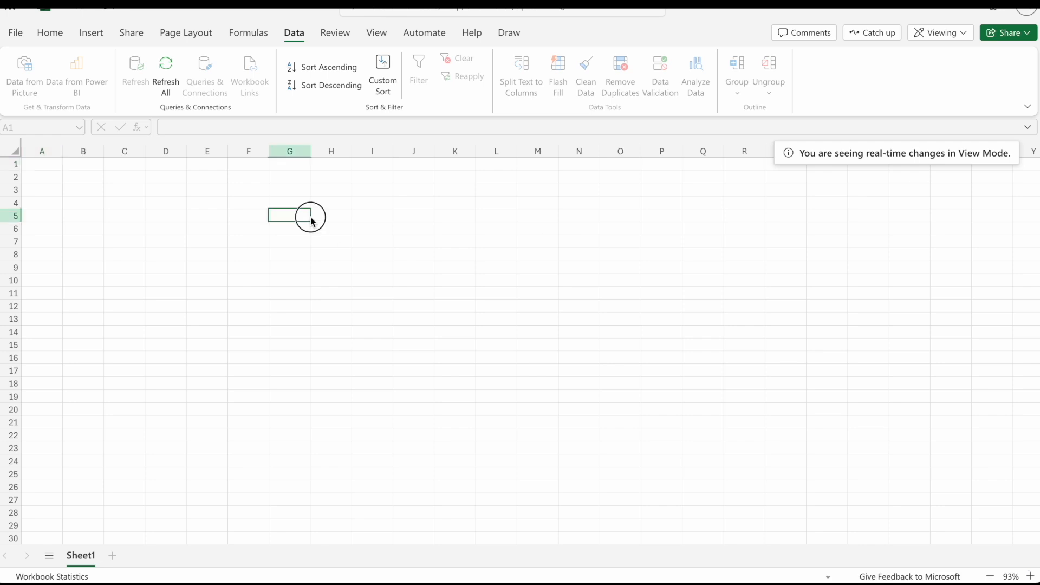
click(133, 294)
click(400, 369)
click(337, 228)
click(238, 230)
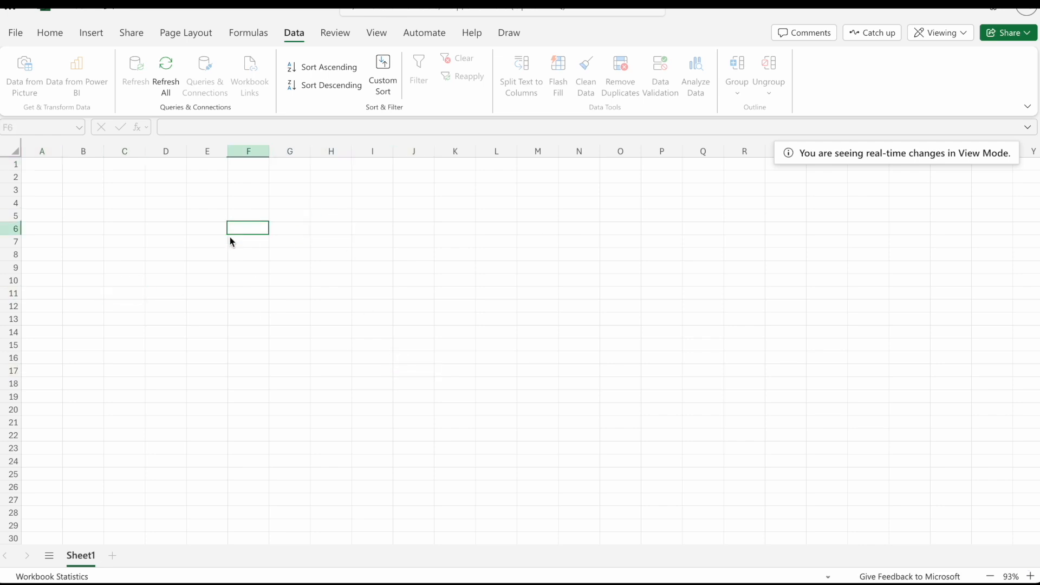
drag(128, 241, 275, 269)
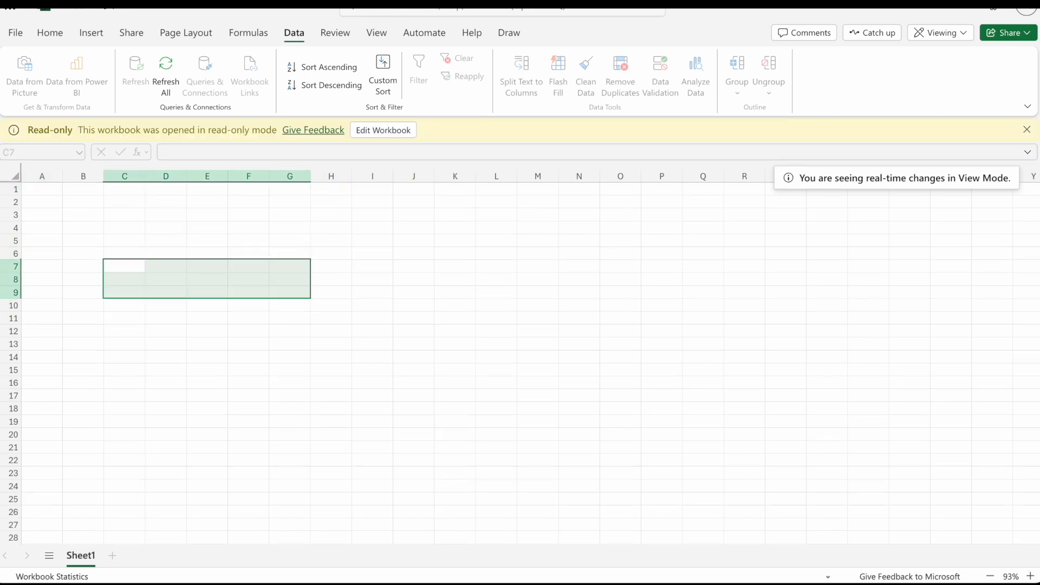
click(196, 224)
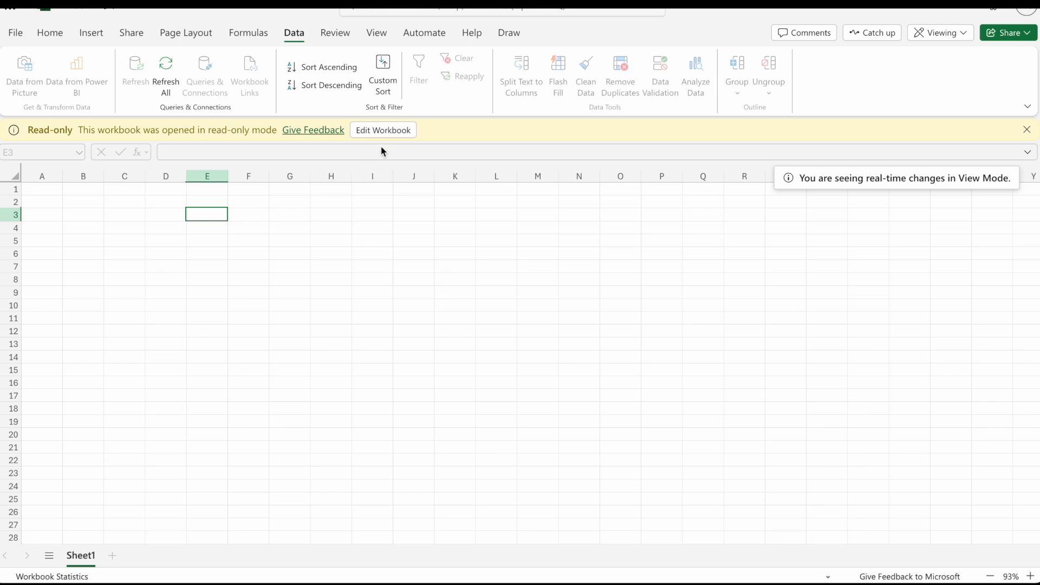
click(383, 131)
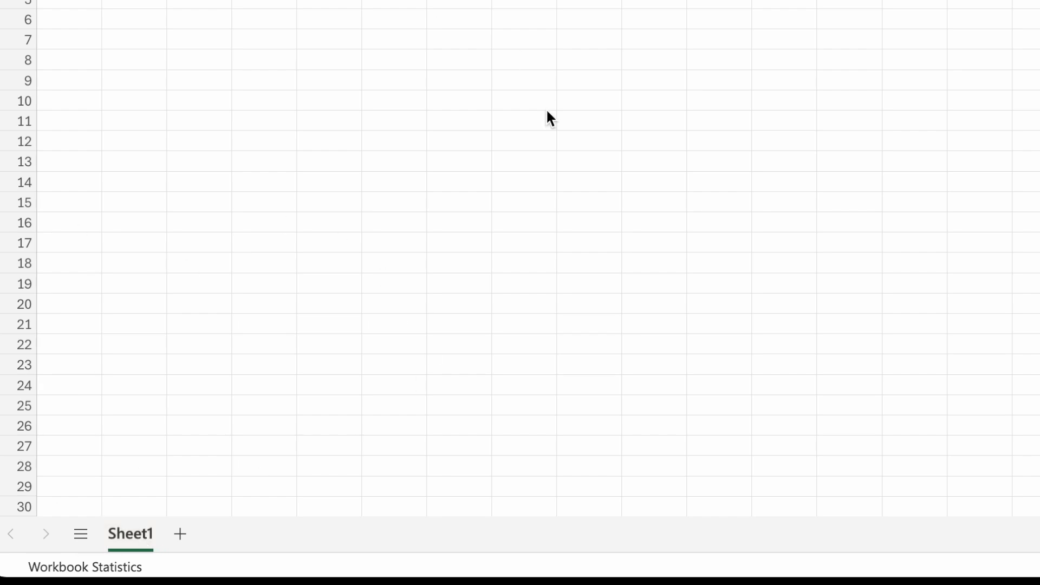
Add a second worksheet to the workbook and enter the sample text asdf in its cell A1.
click(188, 534)
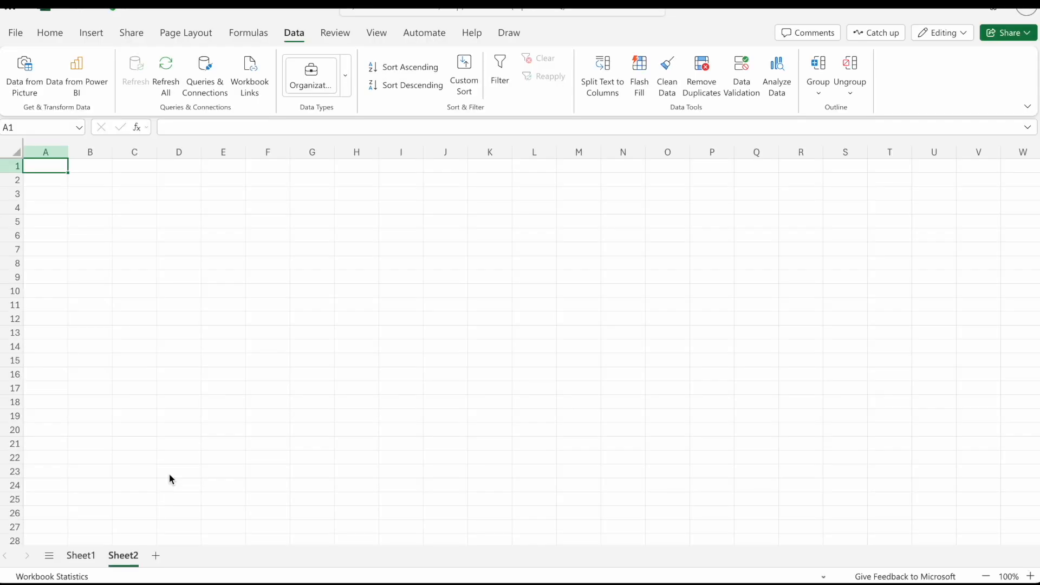
click(45, 165)
text(asdf)
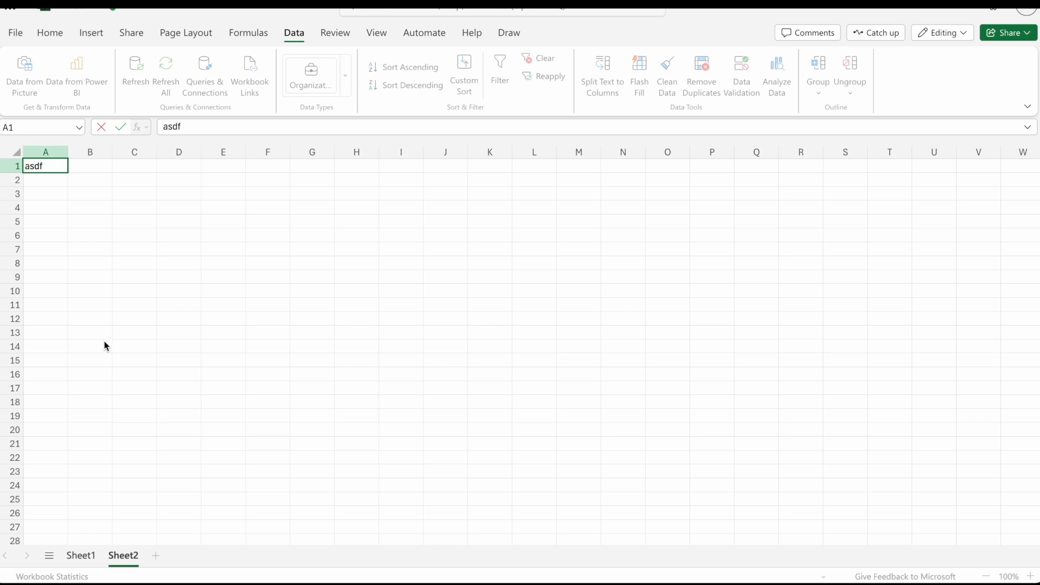
Switch back and forth between Sheet1 and Sheet2 to compare their contents, ending on Sheet1.
click(77, 557)
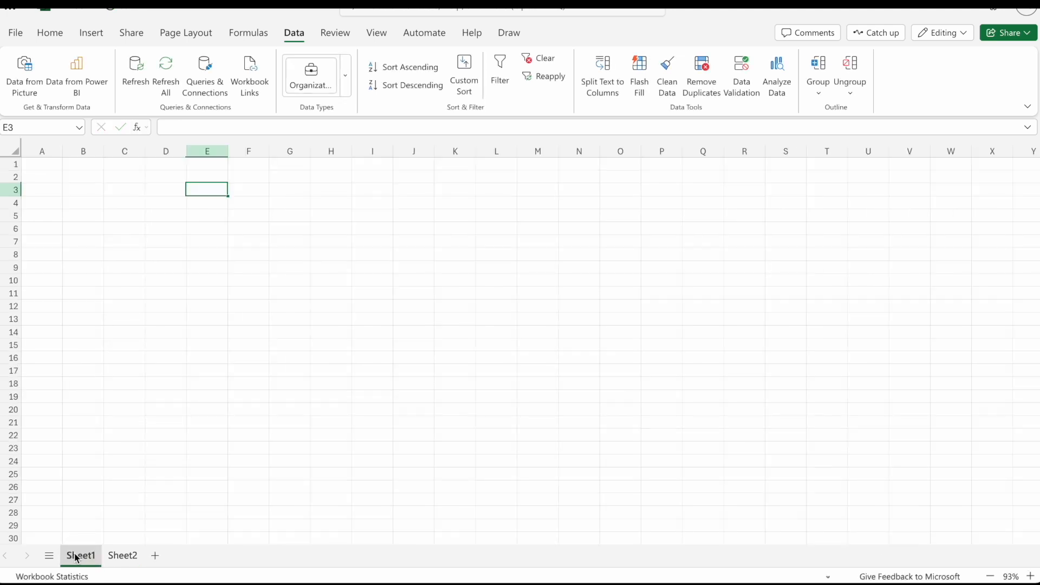
click(42, 166)
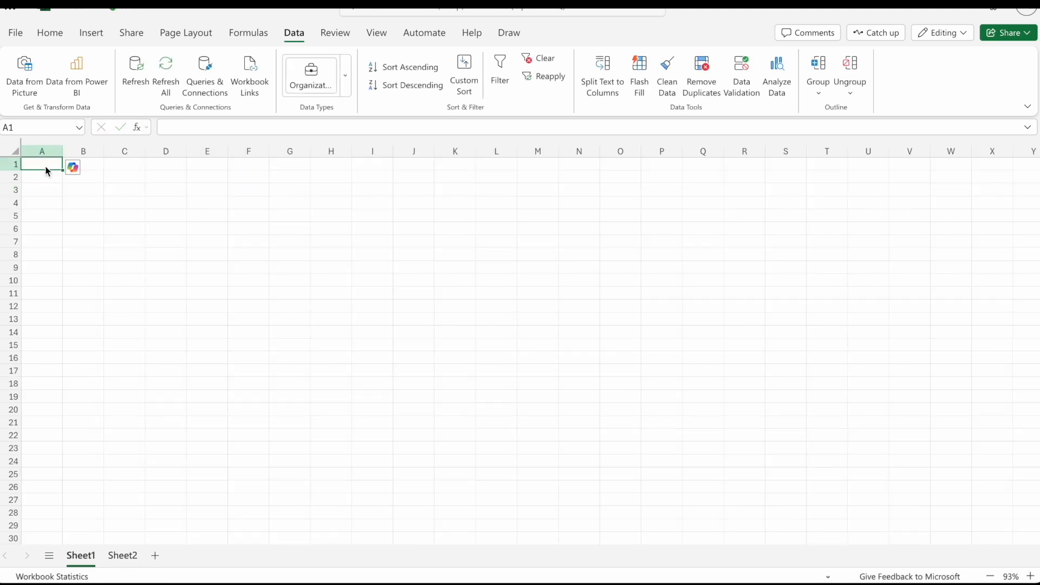
click(121, 554)
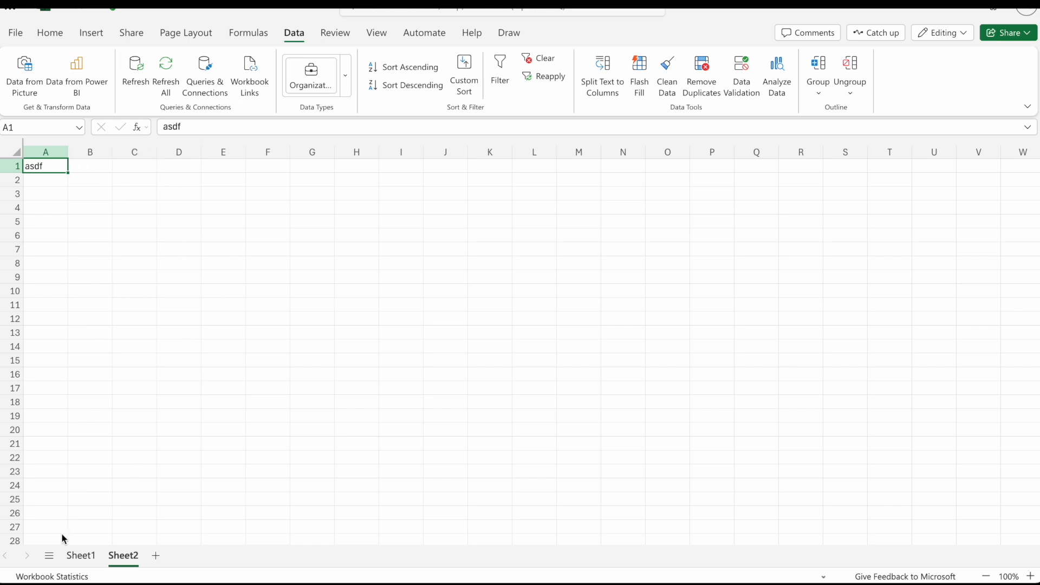
click(77, 554)
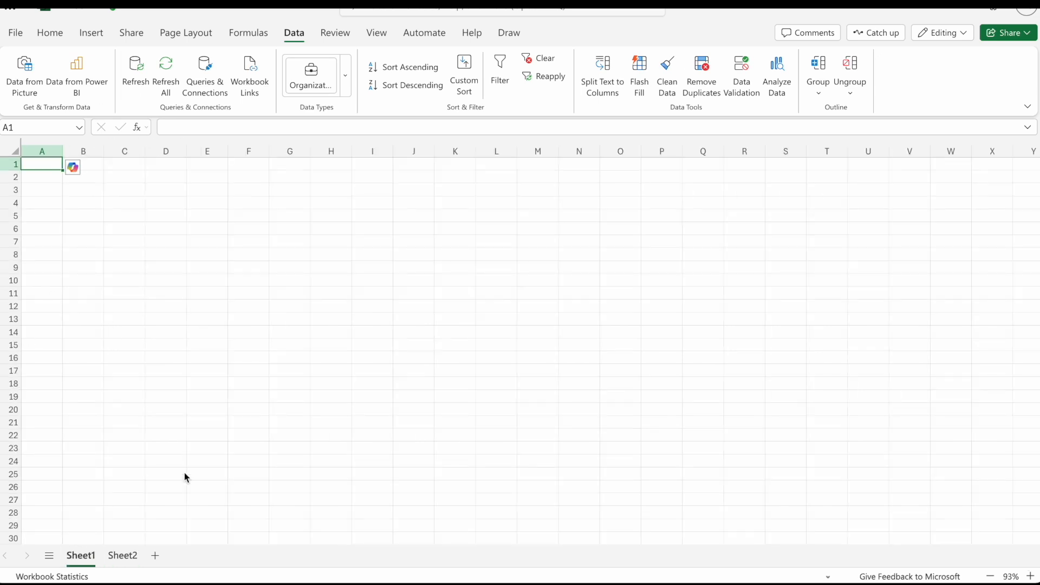
click(124, 558)
click(71, 555)
click(112, 557)
click(91, 552)
click(95, 167)
click(50, 164)
click(5, 167)
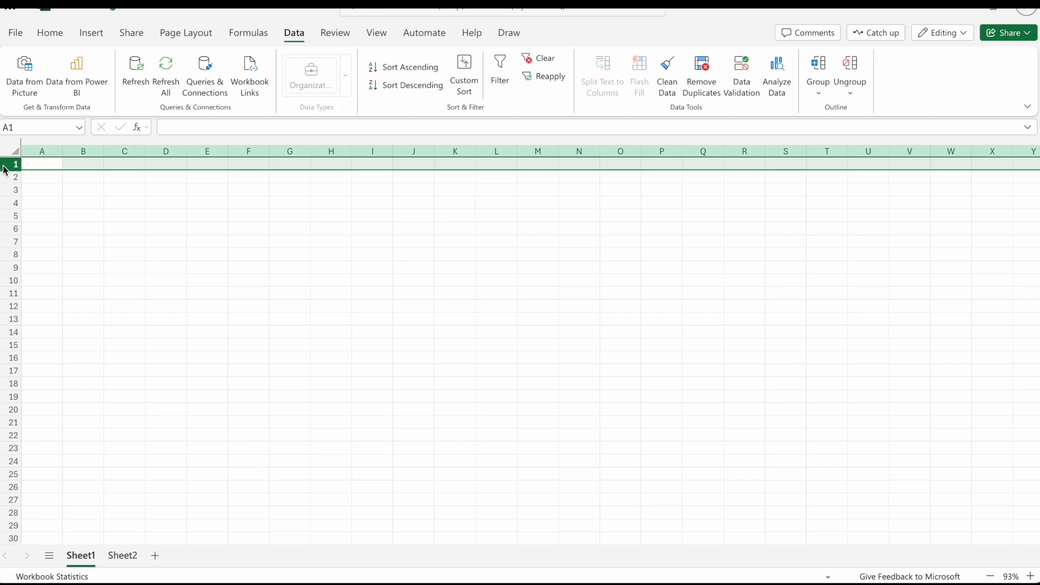
click(39, 161)
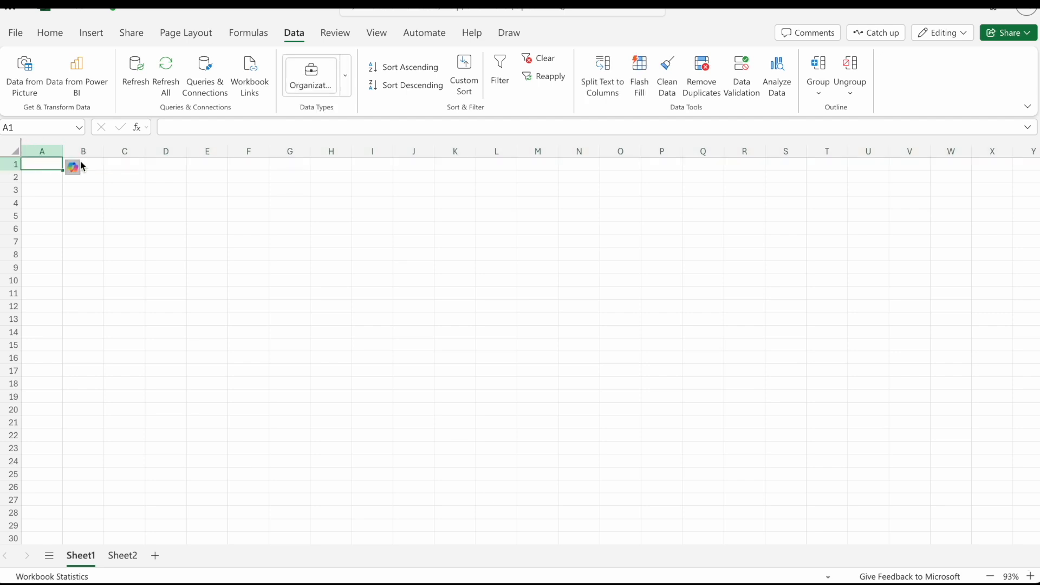
click(122, 161)
click(82, 165)
click(174, 164)
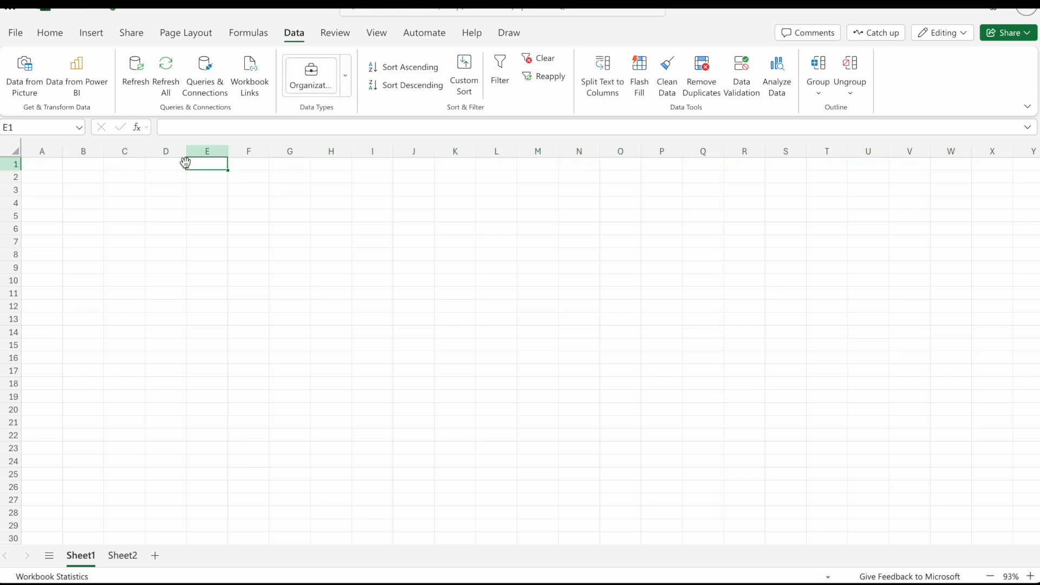
Enter the column header Name in cell A1 of Sheet1 and select the adjacent cell B1.
click(44, 168)
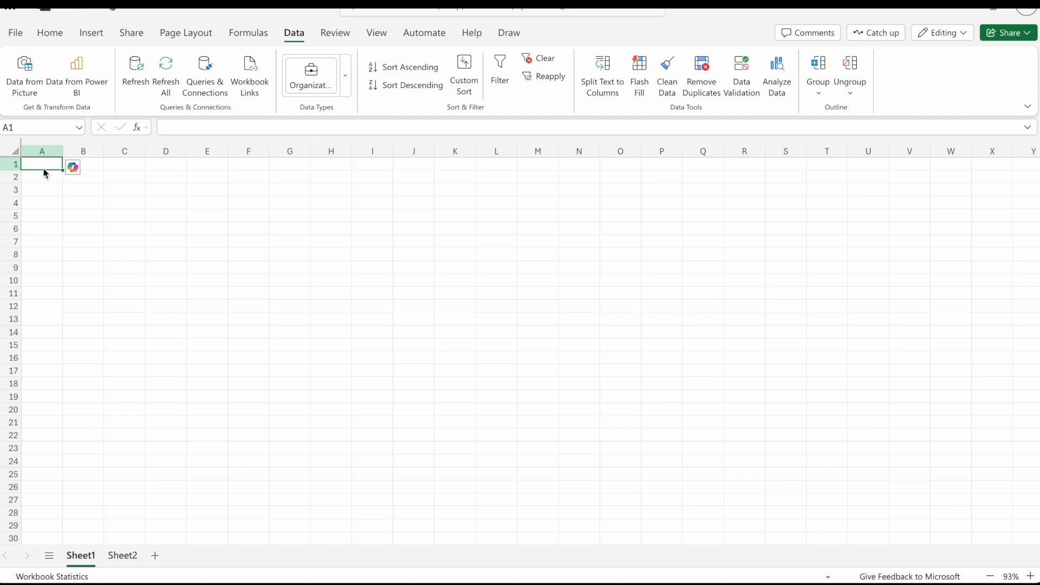
text(Name)
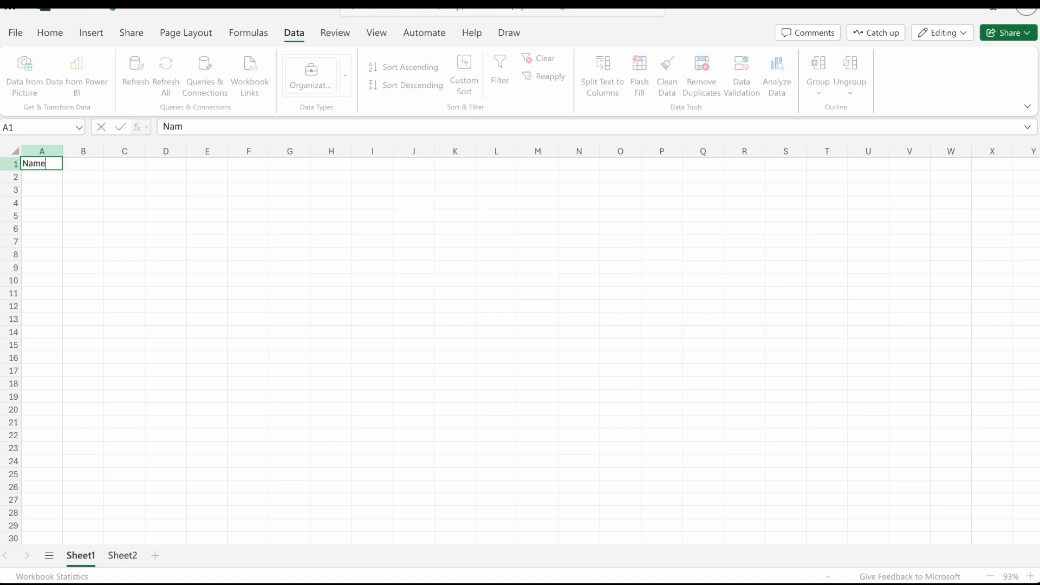
click(56, 206)
click(52, 164)
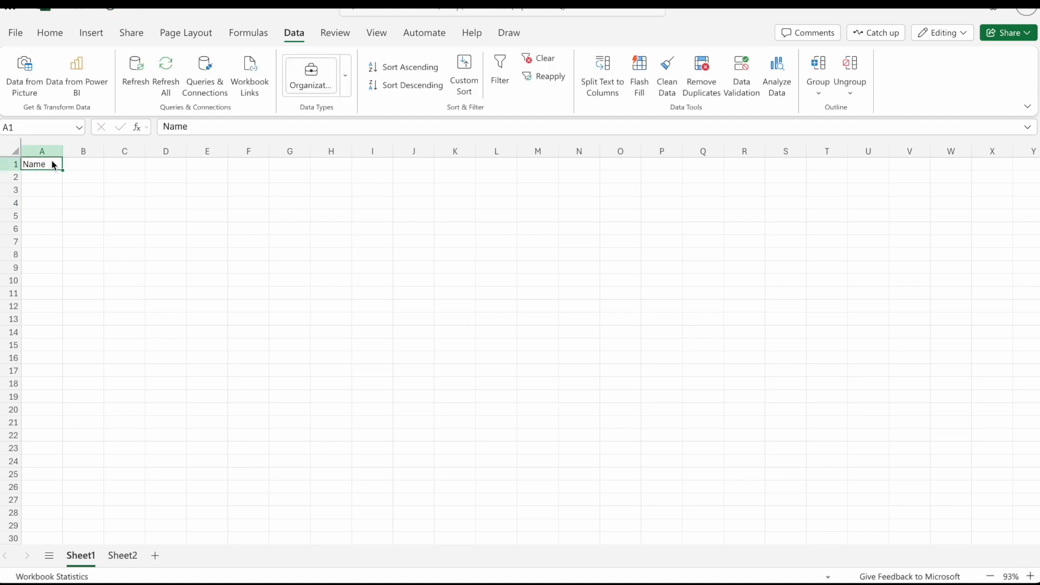
click(99, 164)
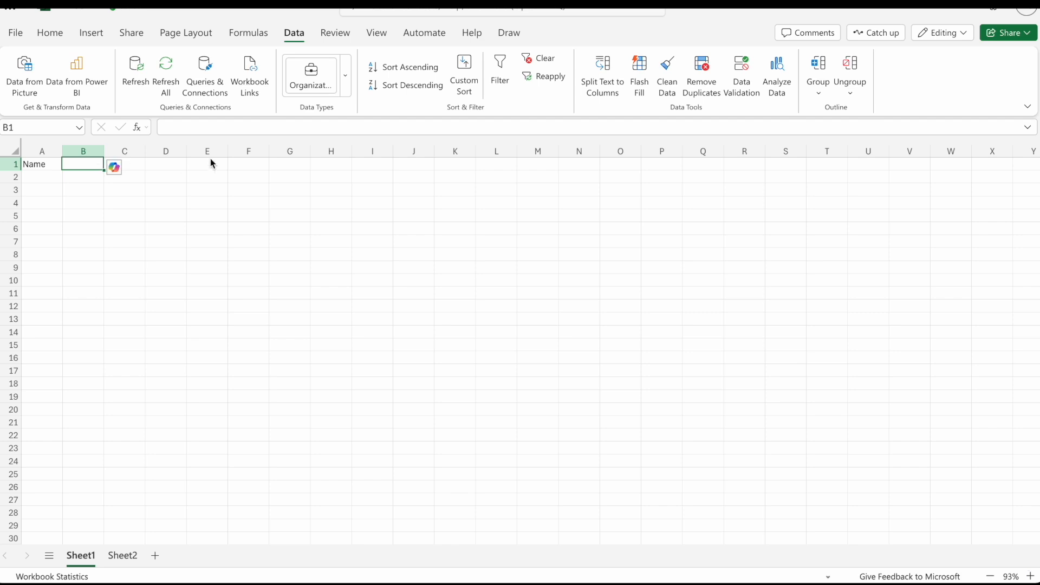
Enter the column headers Units in cell B1 and Unit Price in cell C1.
text(Units)
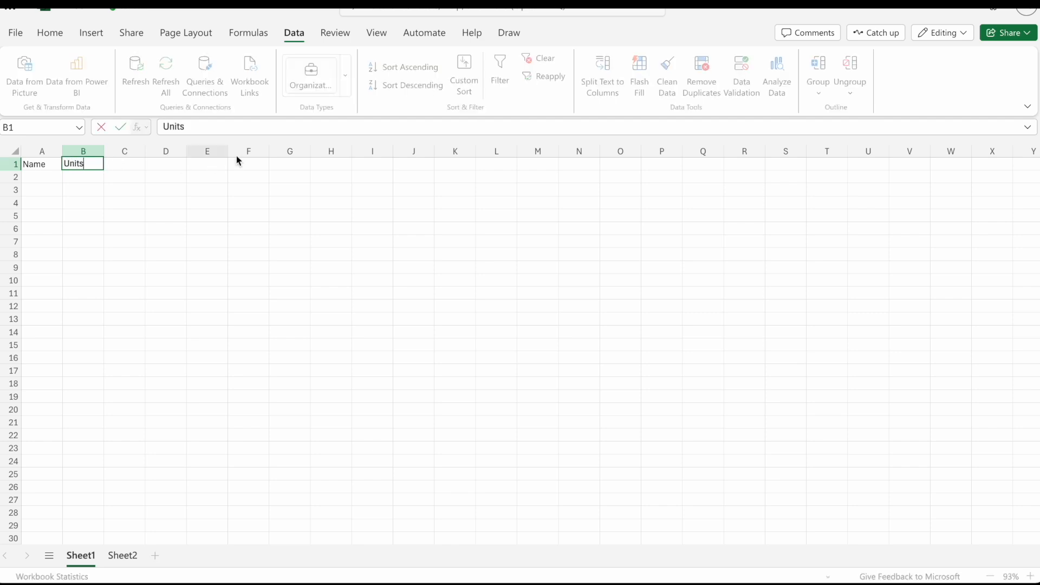
click(122, 162)
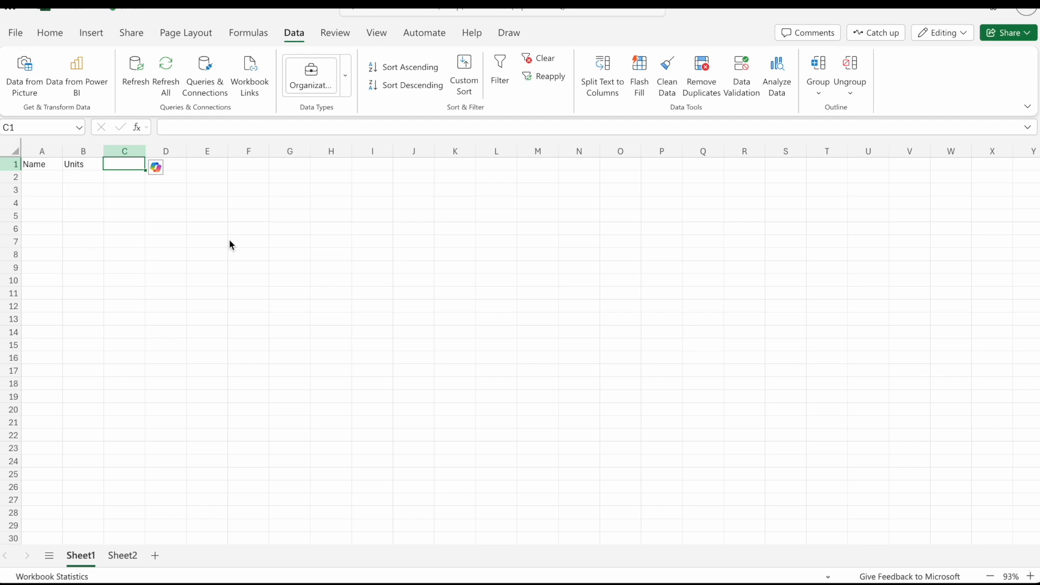
text(Price)
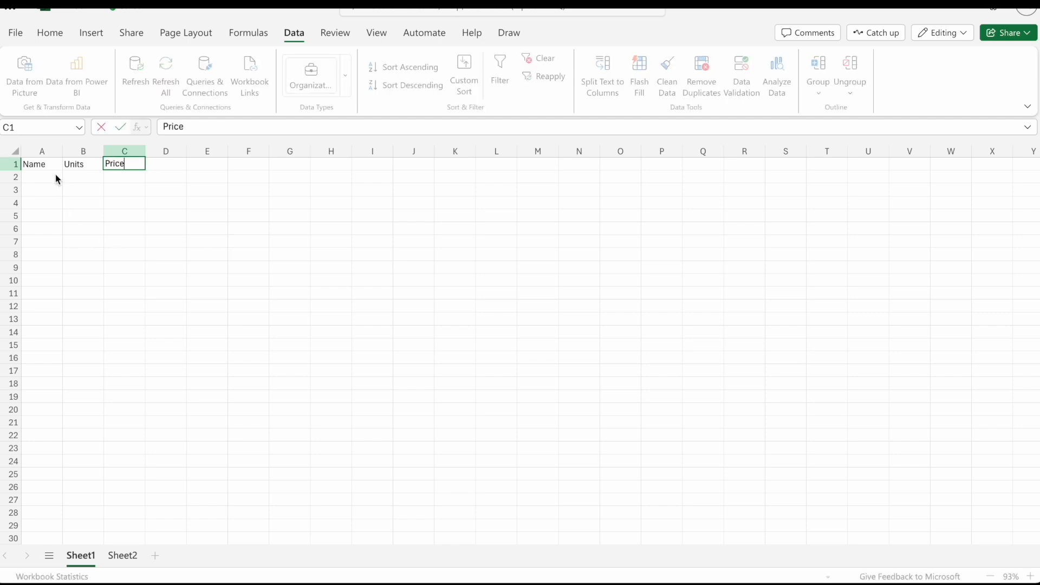
key(BackSpace)
key(BackSpace)
key(BackSpace)
key(BackSpace)
key(BackSpace)
text(U)
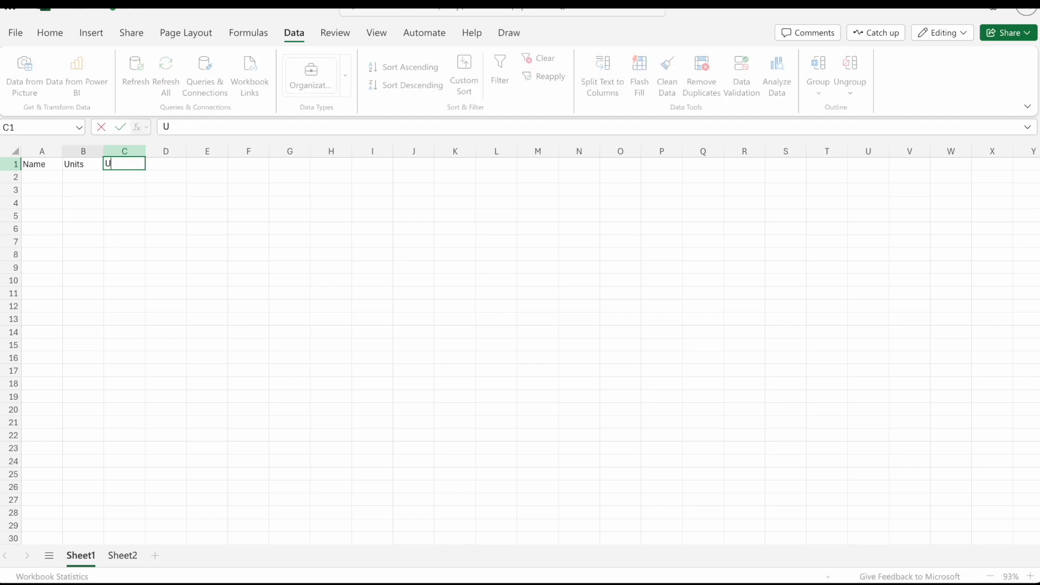
text(nit Price)
click(42, 179)
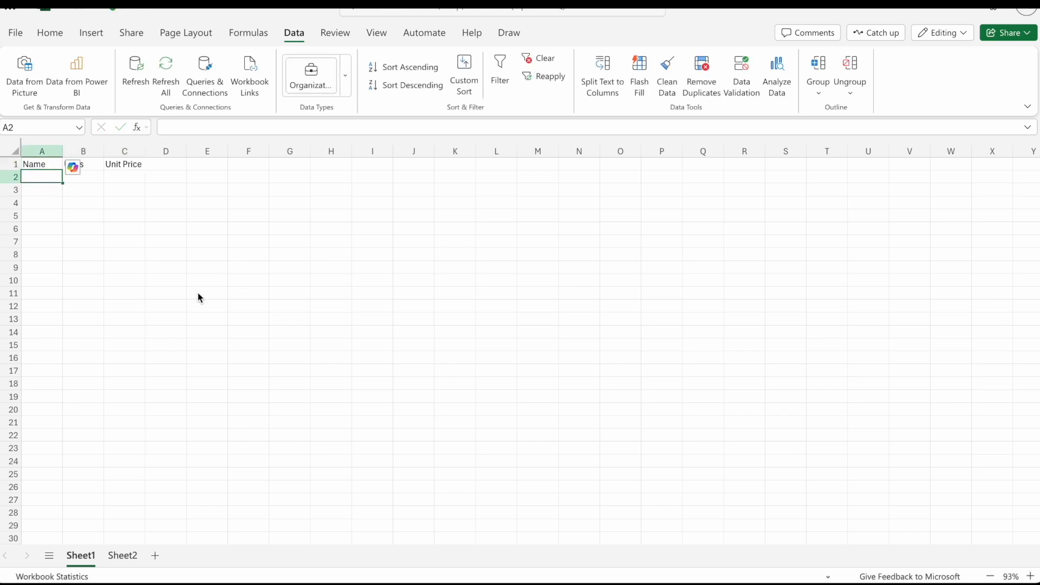
Go through the header cells A1 to C1 one by one and select the empty data range A2:C11 below them.
click(45, 164)
click(89, 167)
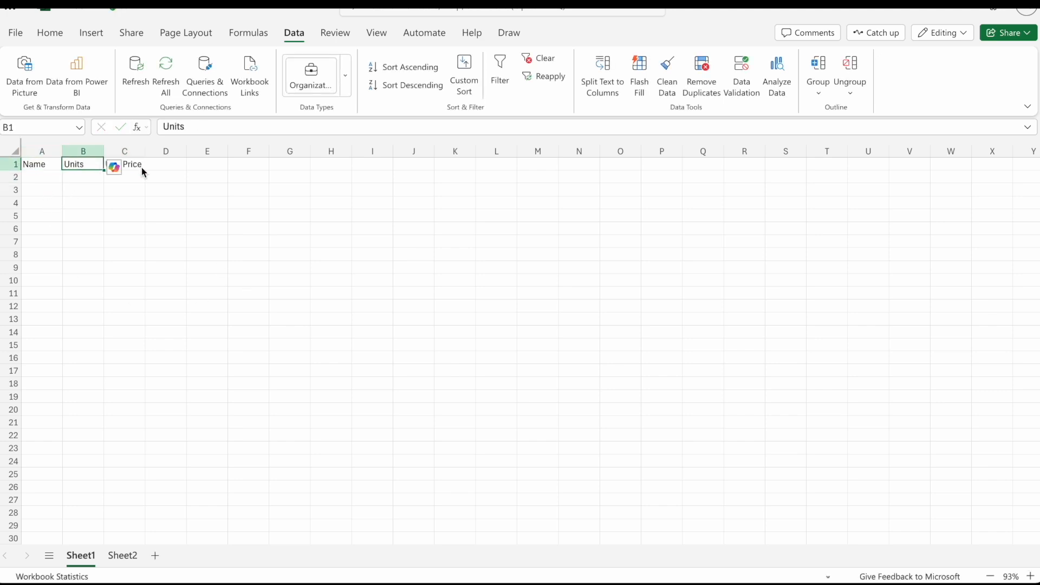
click(132, 167)
click(45, 166)
click(86, 164)
click(116, 166)
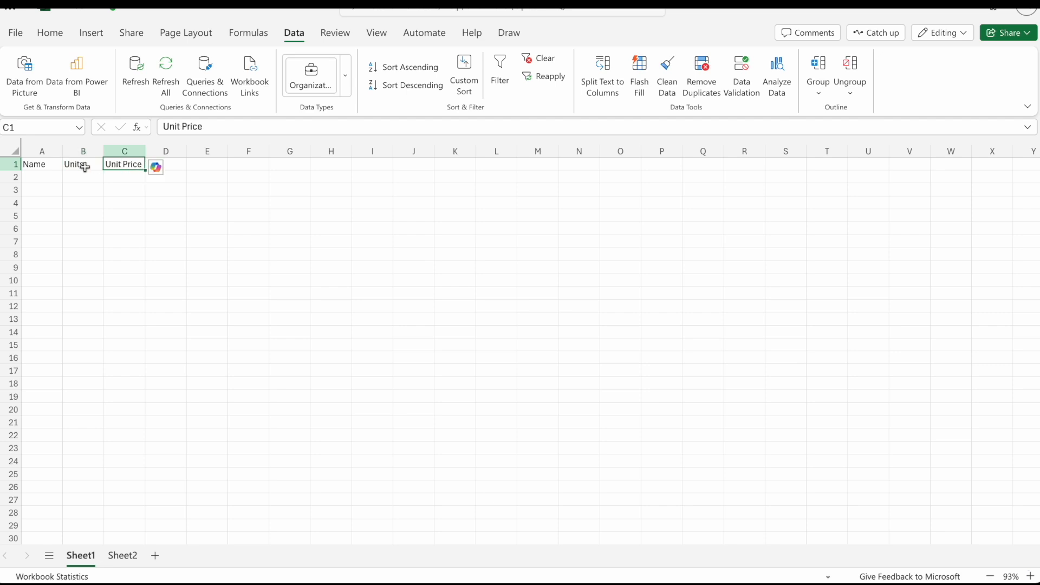
click(81, 165)
click(46, 167)
click(46, 177)
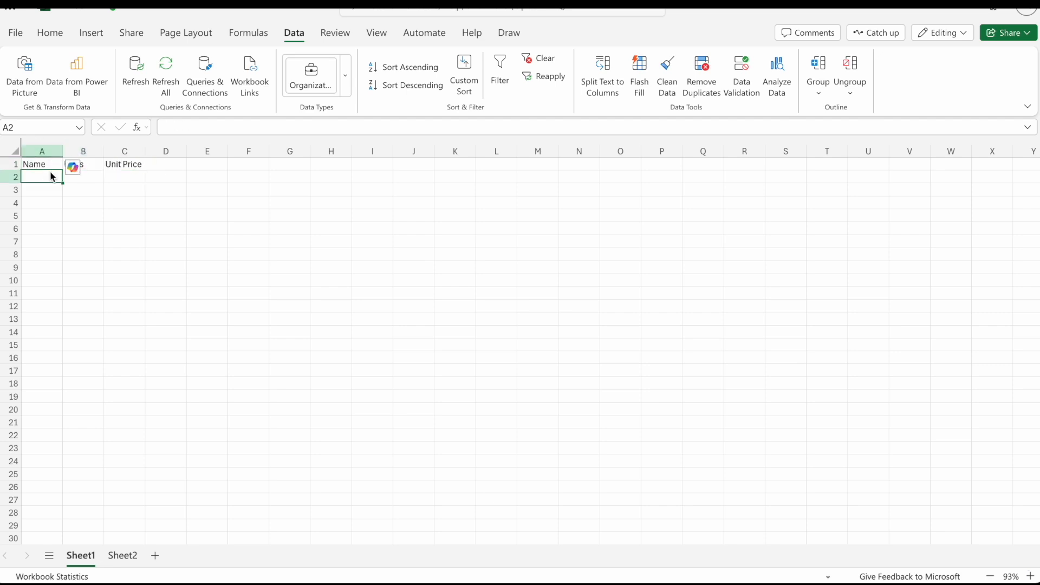
drag(47, 180, 112, 298)
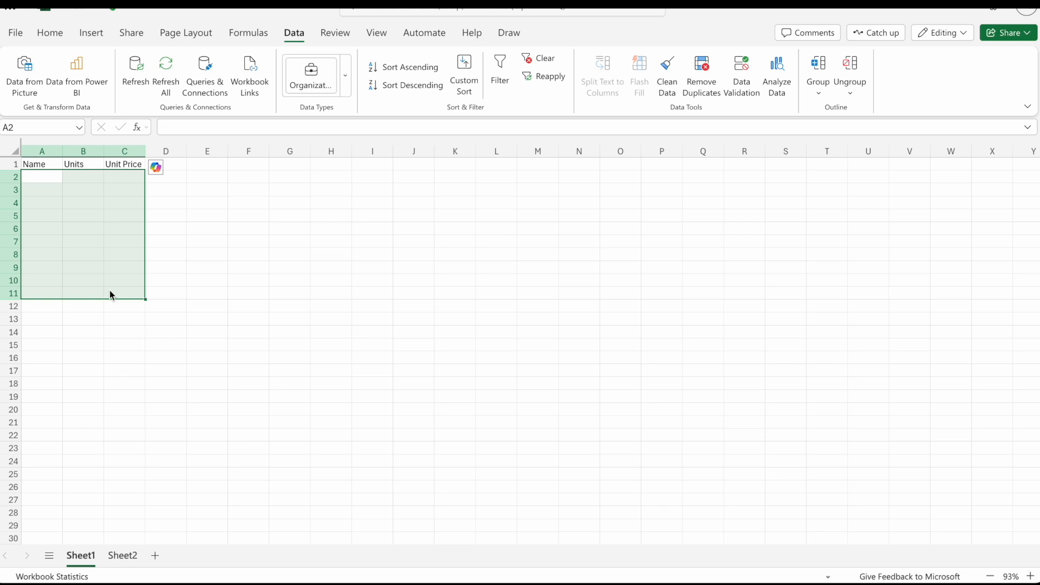
Select the entire columns A, B and C in turn, followed by the whole of row 1.
click(43, 150)
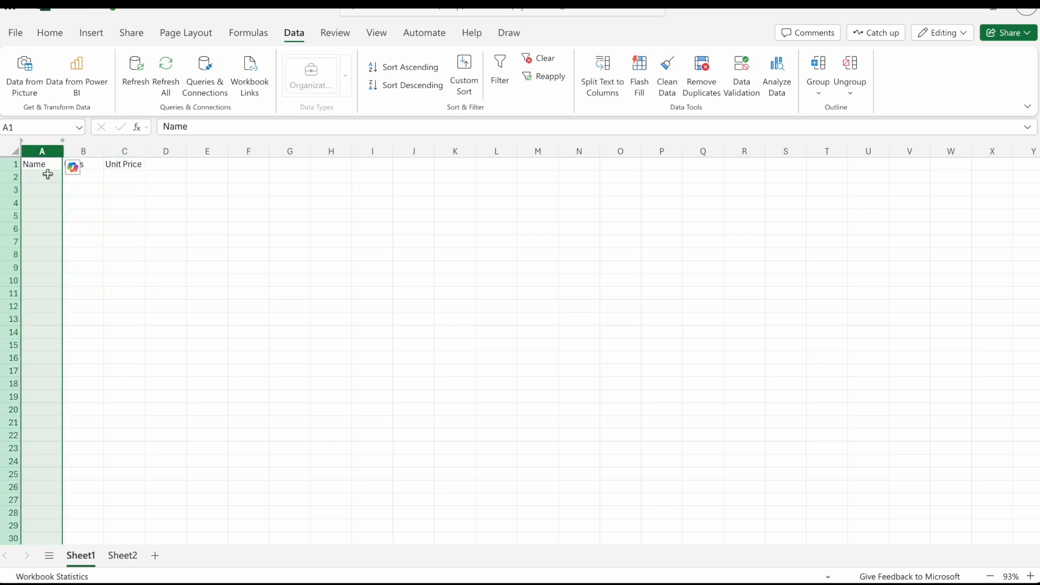
click(81, 150)
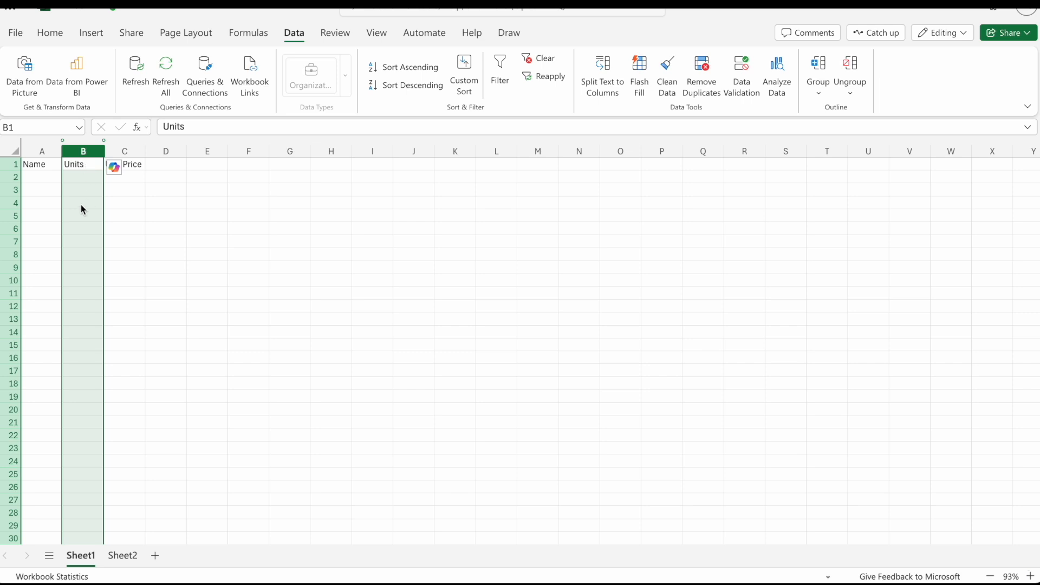
click(136, 152)
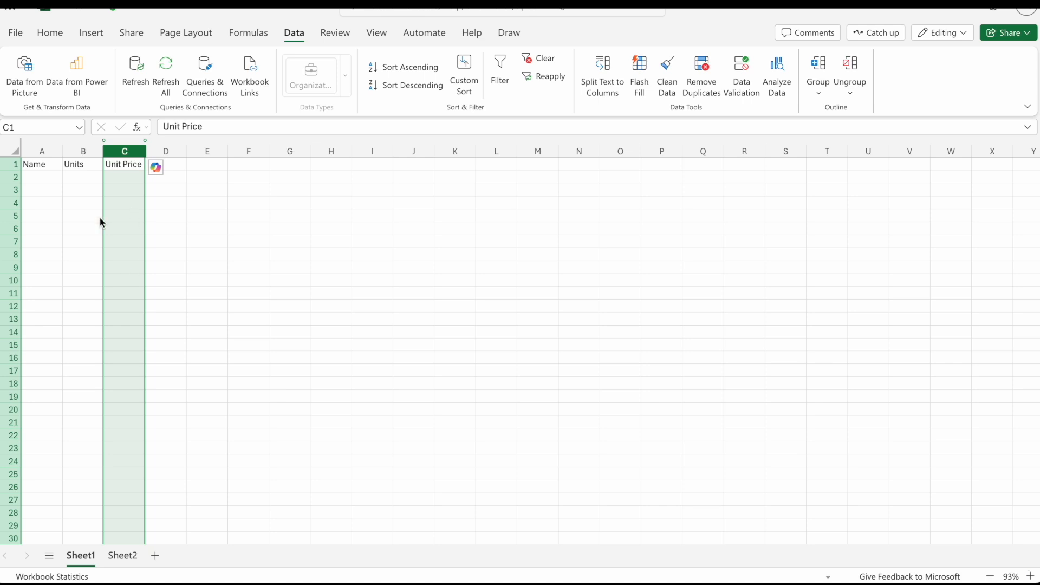
click(11, 166)
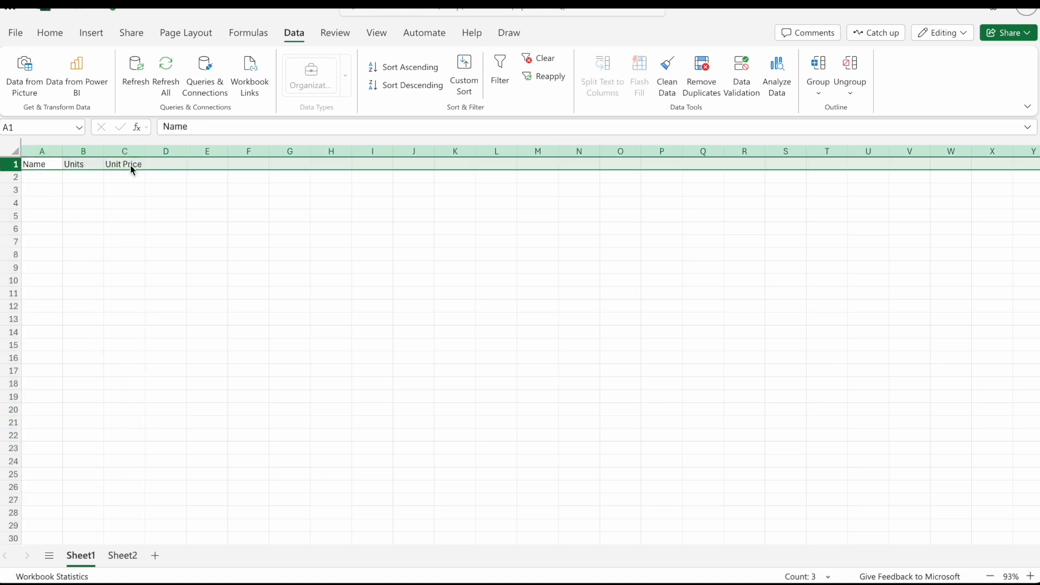
Fill cells A2 to A5 under the Name header with four people's first names.
click(30, 177)
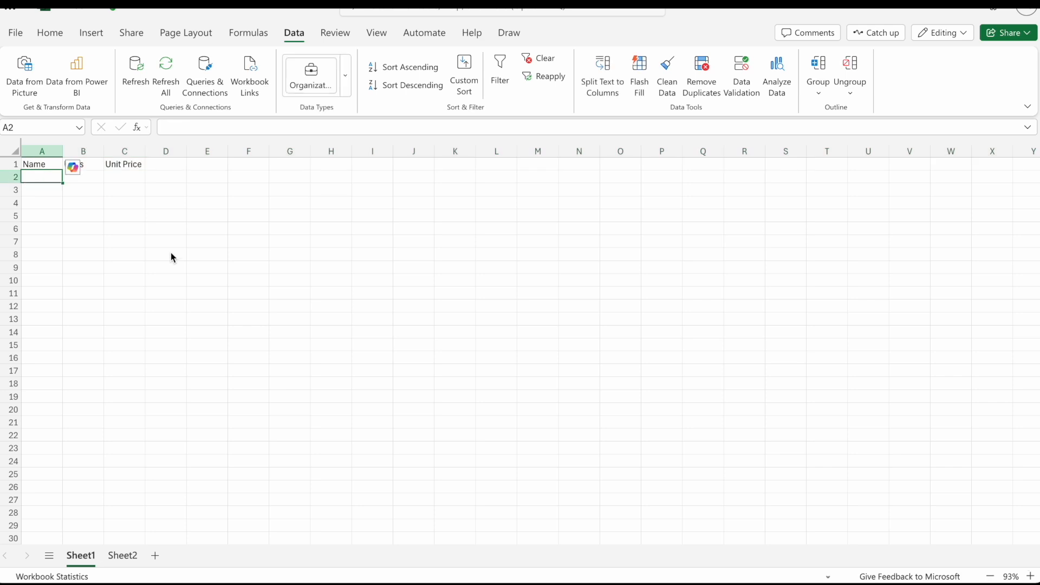
text(Sam)
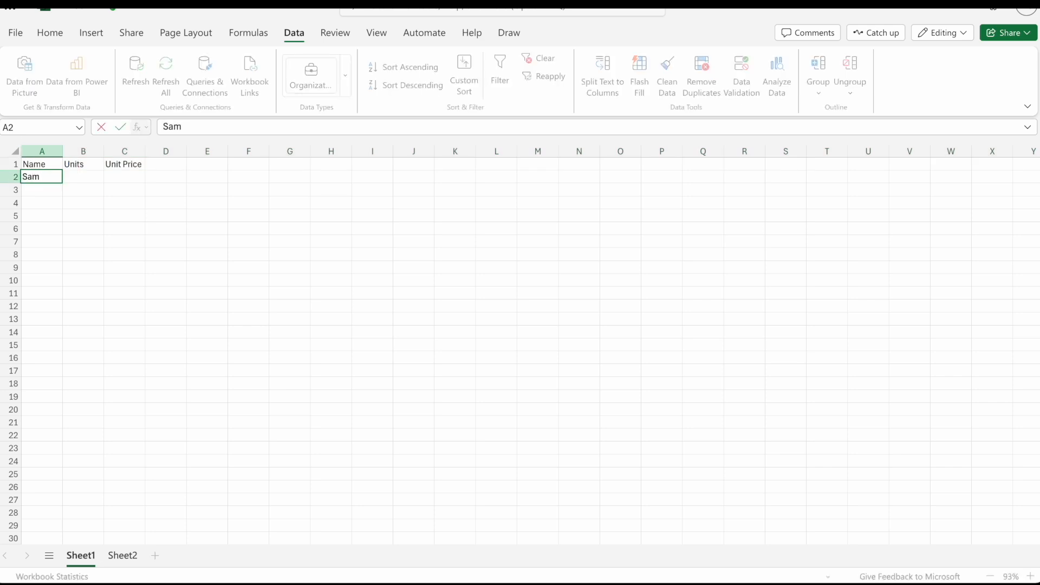
key(Return)
text(Liz)
key(Return)
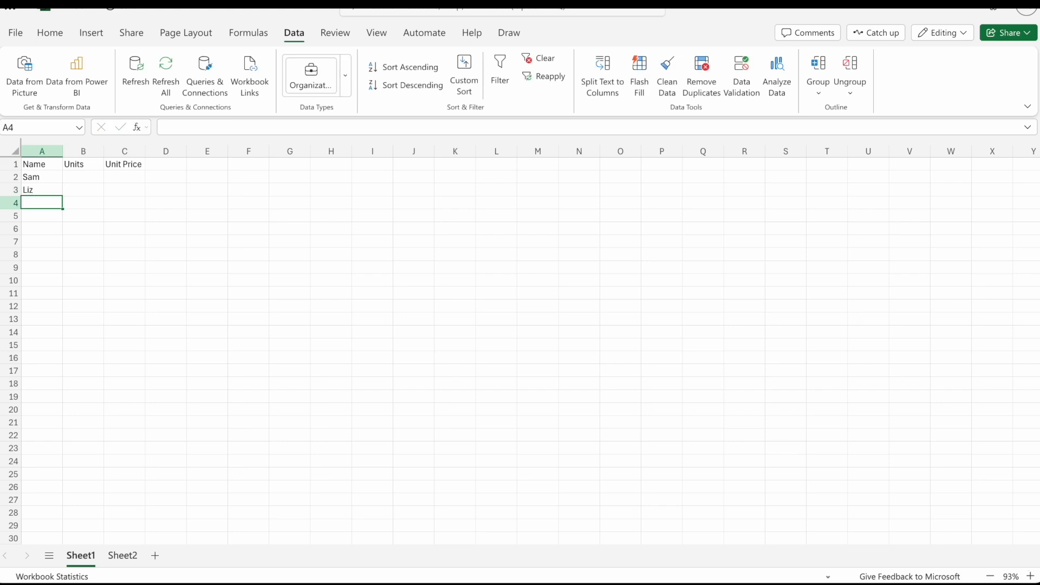
text(Tom)
key(Return)
text(Bob)
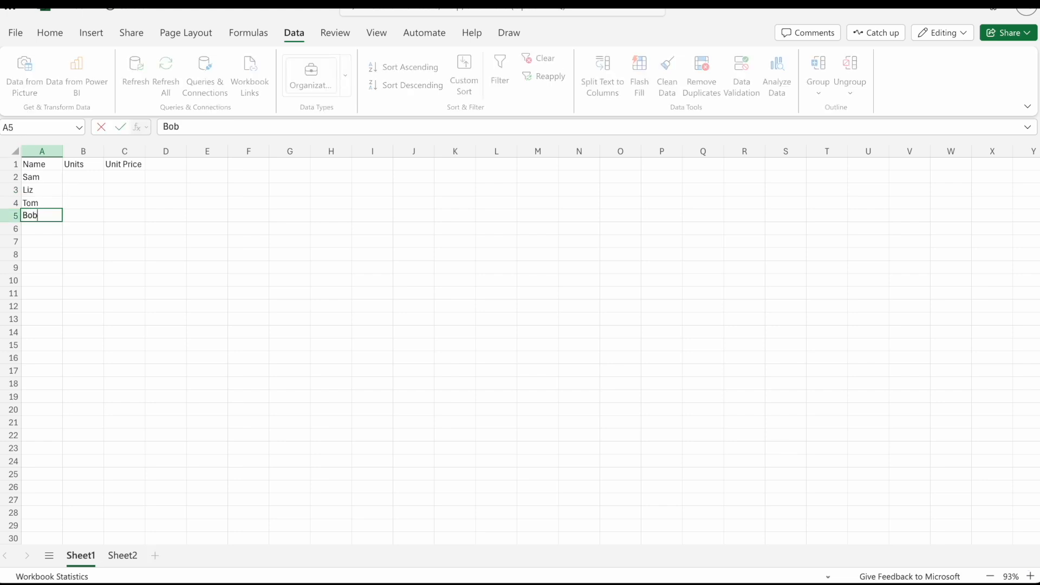
click(56, 178)
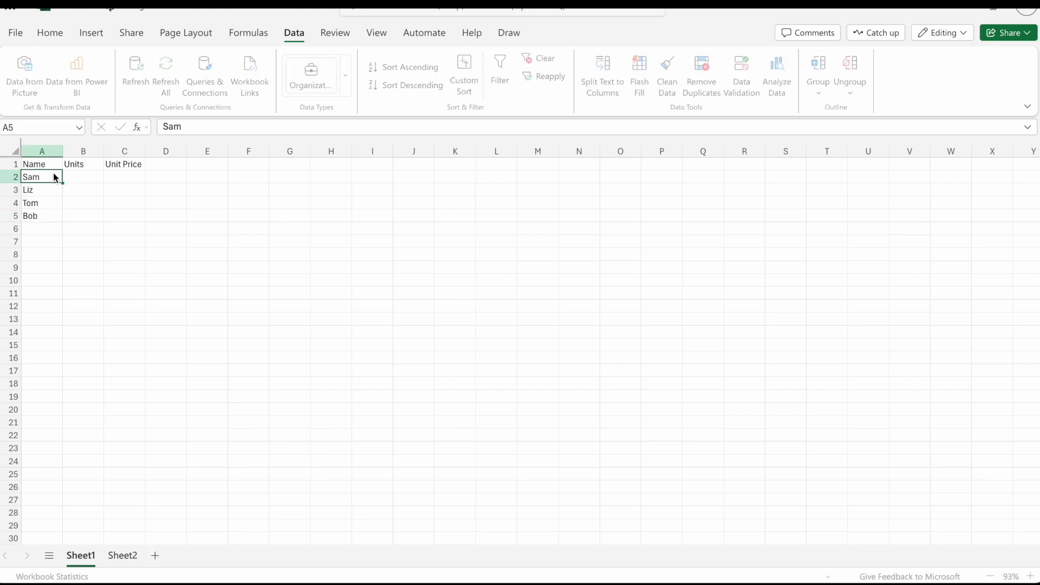
Enter the unit quantities 2, 3, 4 and 5 in cells B2 to B5.
click(96, 179)
text(2)
key(Return)
text(3)
key(Return)
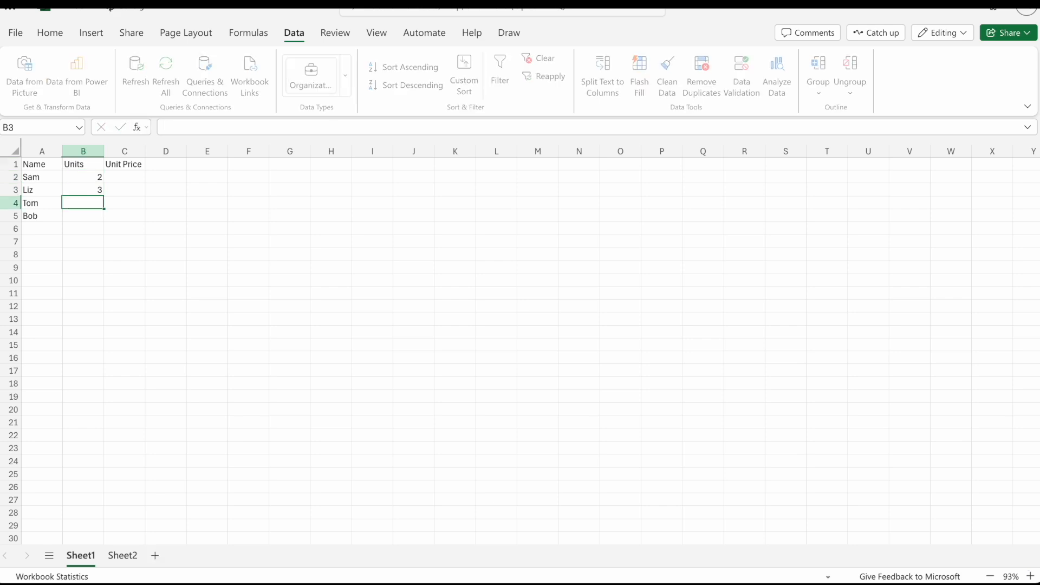
text(4)
key(Return)
text(5)
key(Return)
Enter the unit prices 5, 6, 7 and 8 in cells C2 to C5 and dismiss the Copilot formula suggestion.
click(128, 176)
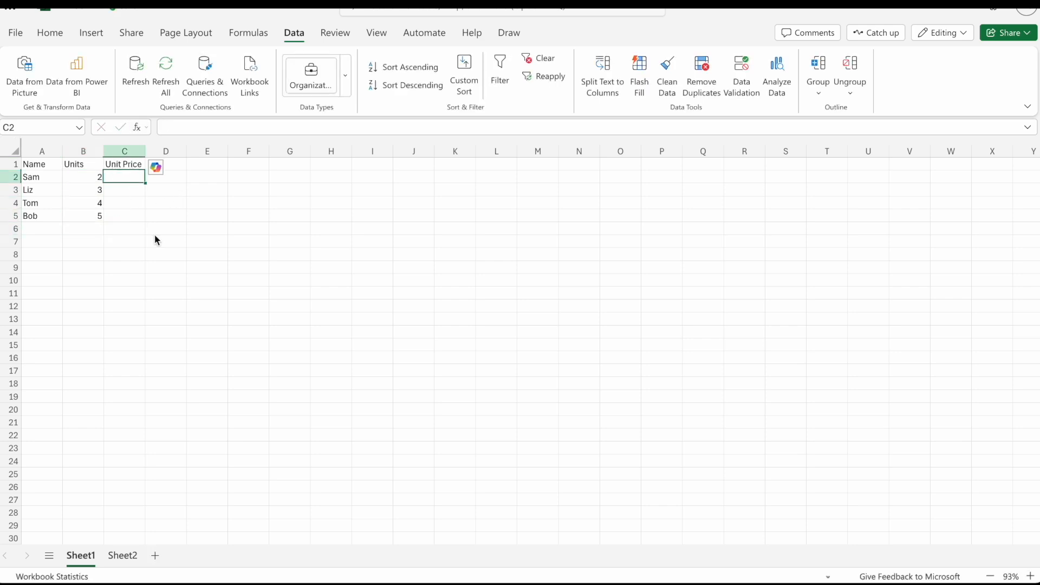
text(5)
key(Return)
text(6)
key(Return)
text(7)
key(Return)
text(8)
key(Return)
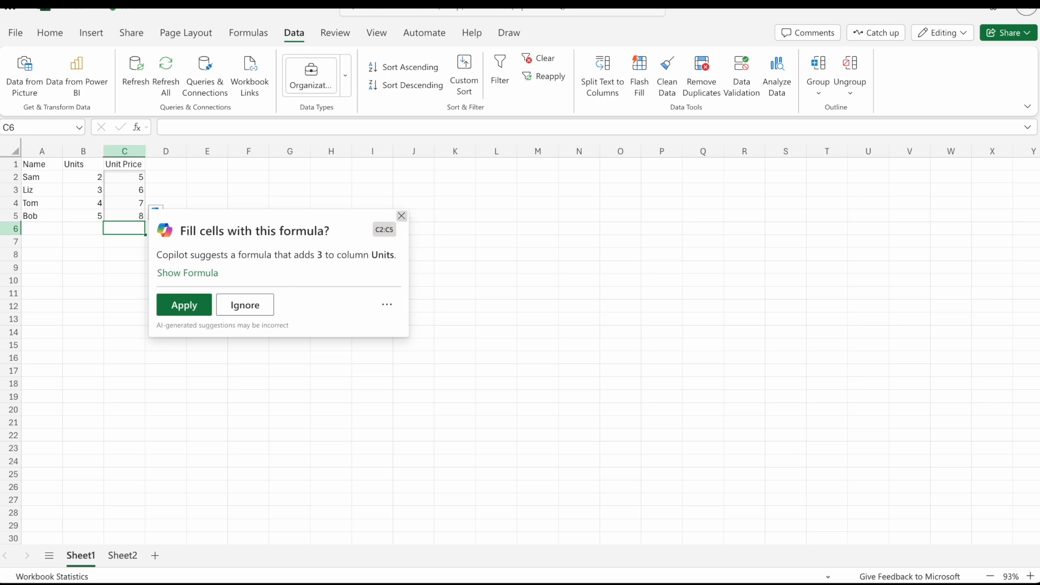
click(401, 215)
click(66, 255)
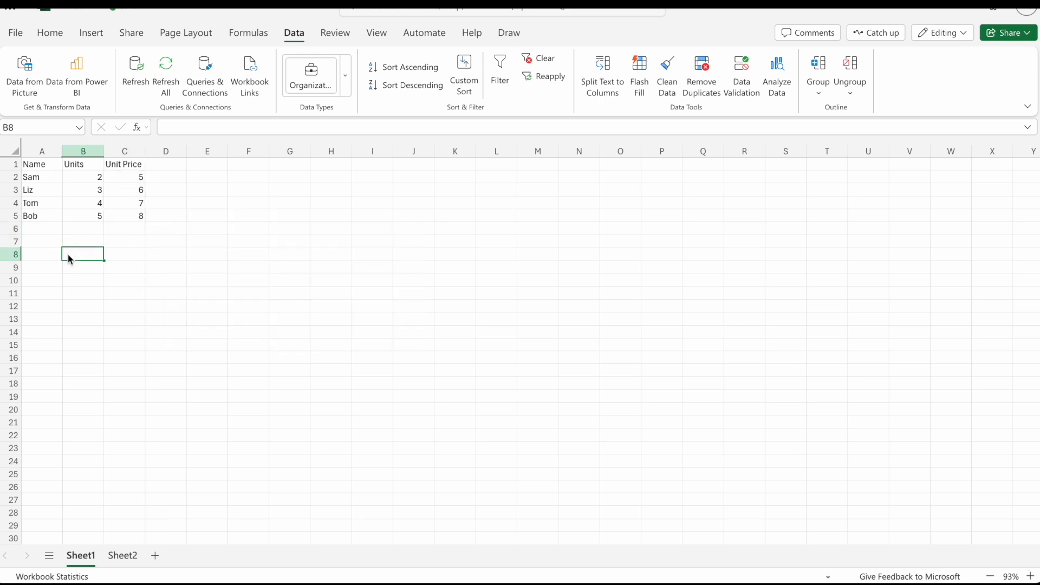
click(89, 201)
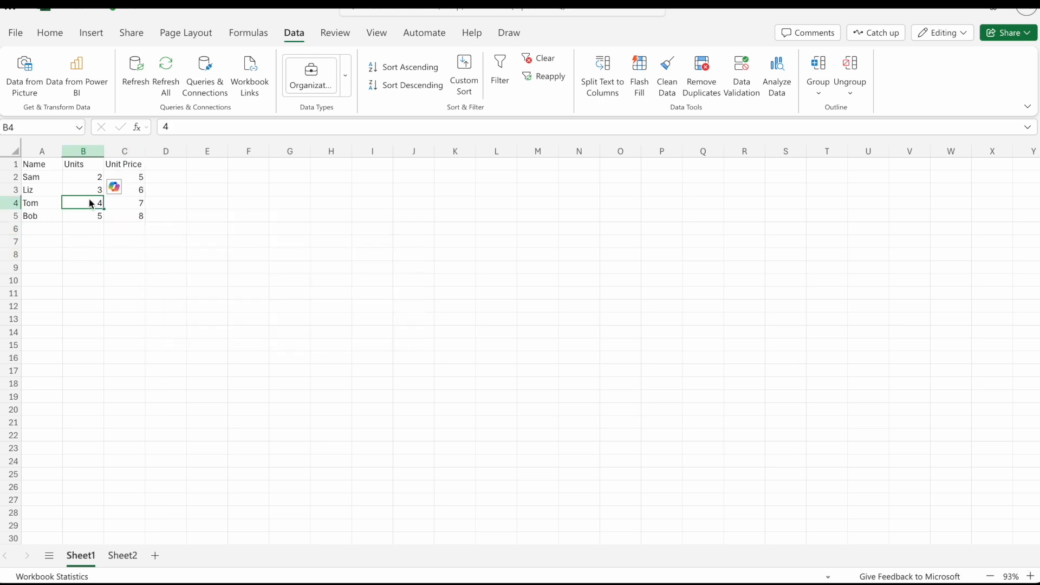
click(121, 332)
click(134, 292)
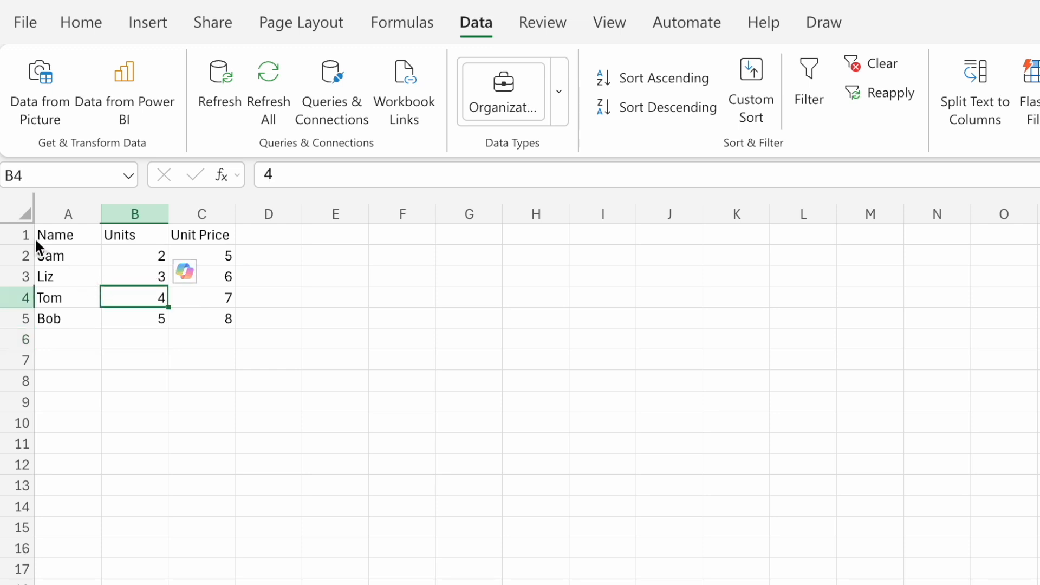
Make the whole header row 1 bold.
click(14, 233)
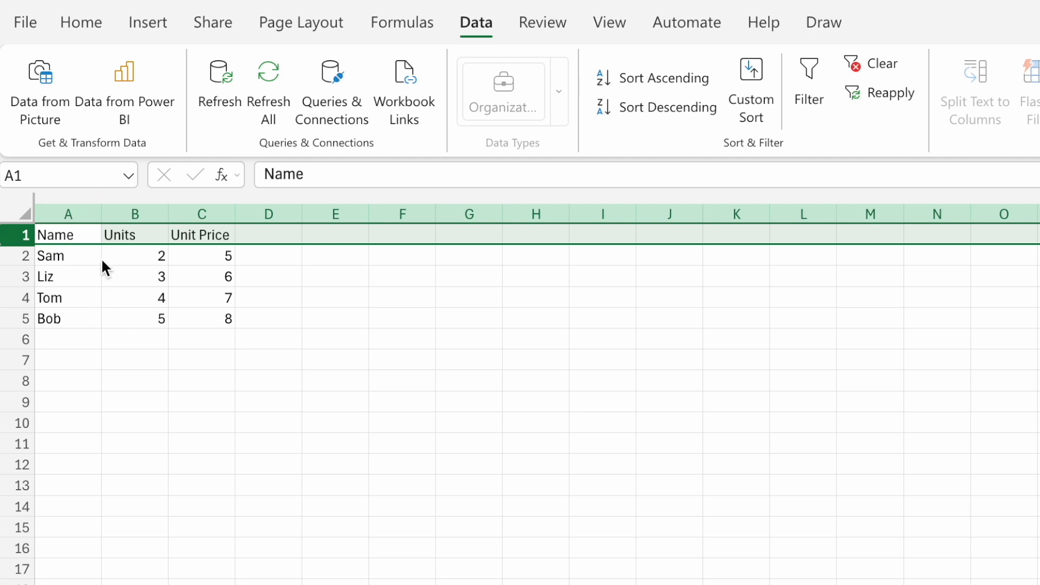
click(101, 29)
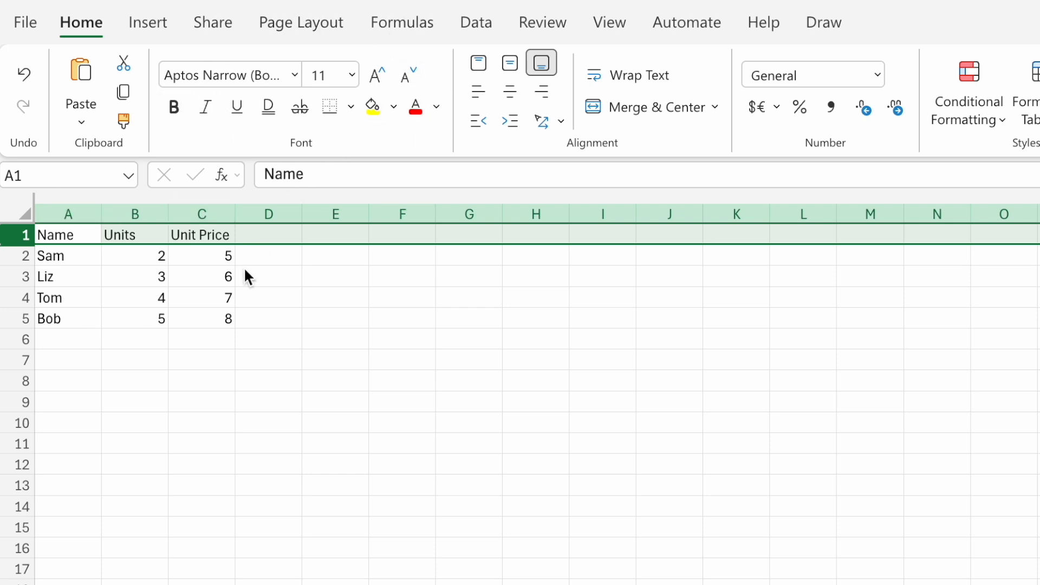
click(175, 110)
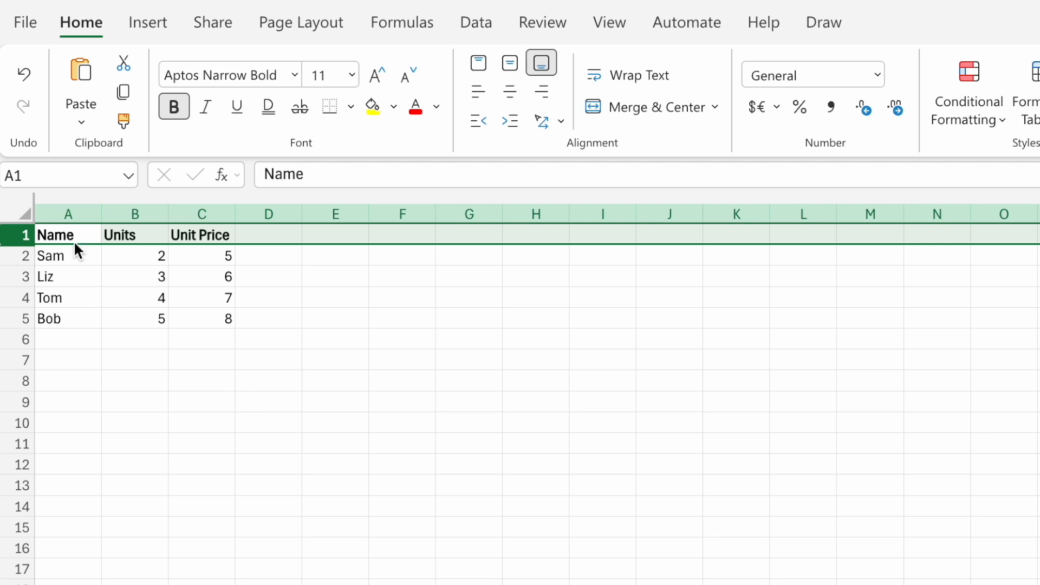
Compare the formatting of header cells A1 to C1 with the data cells, selecting the range A2:C5.
click(132, 275)
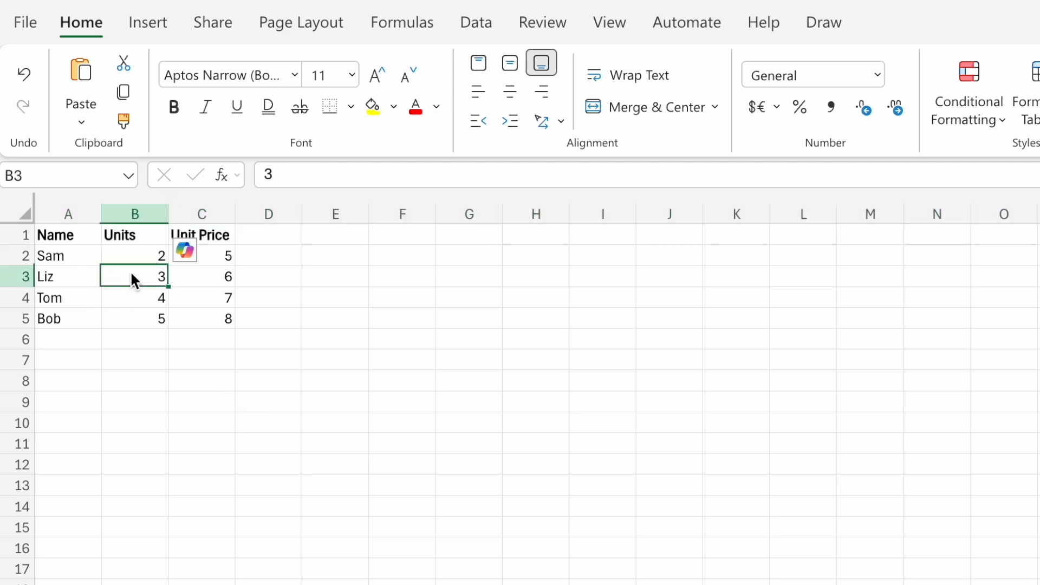
click(77, 235)
click(137, 239)
click(210, 238)
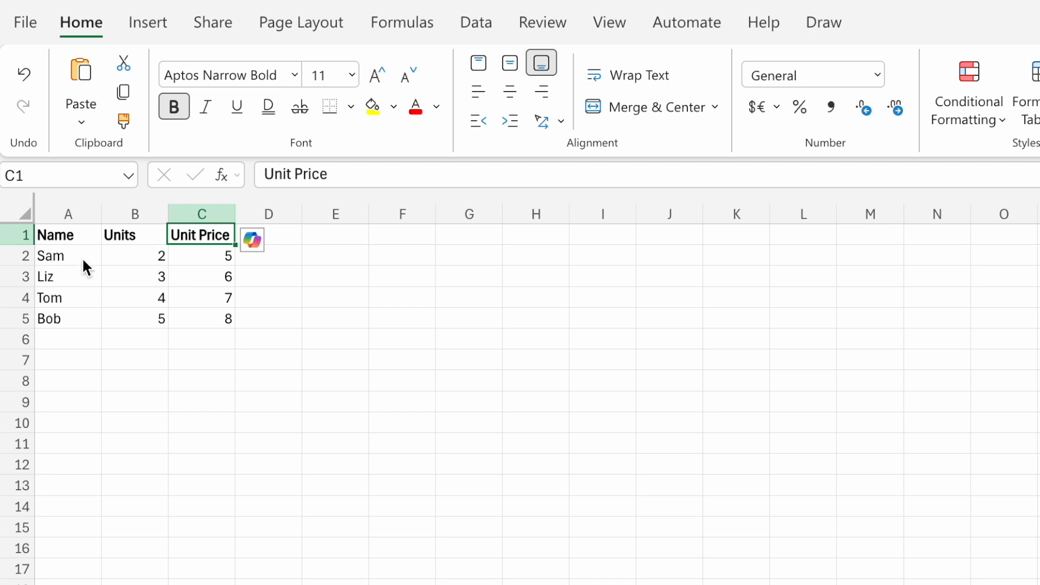
drag(82, 257, 187, 306)
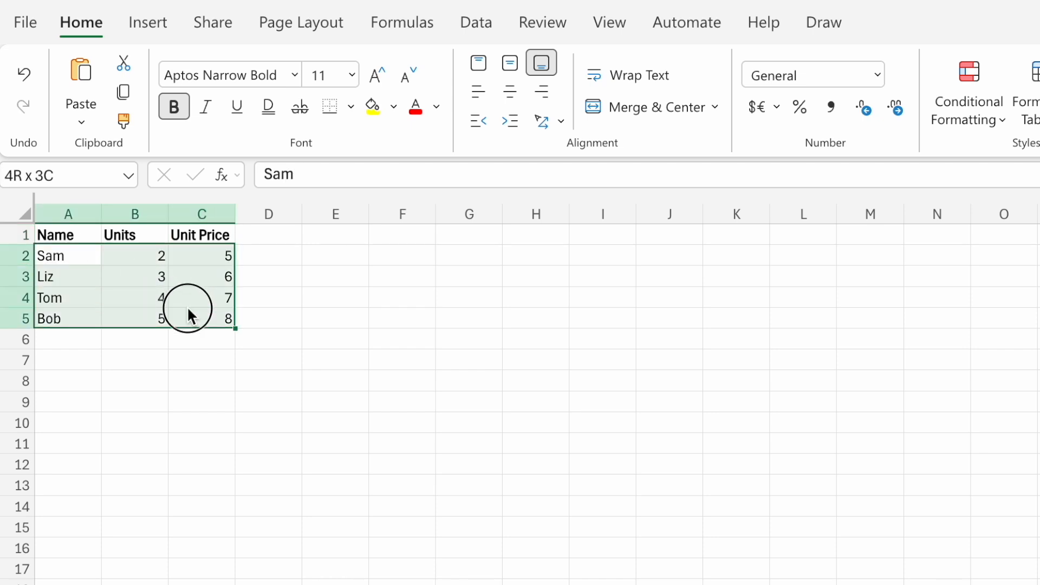
Try increasing and decreasing the font size of the empty cell C8, leaving it at 14.
click(174, 381)
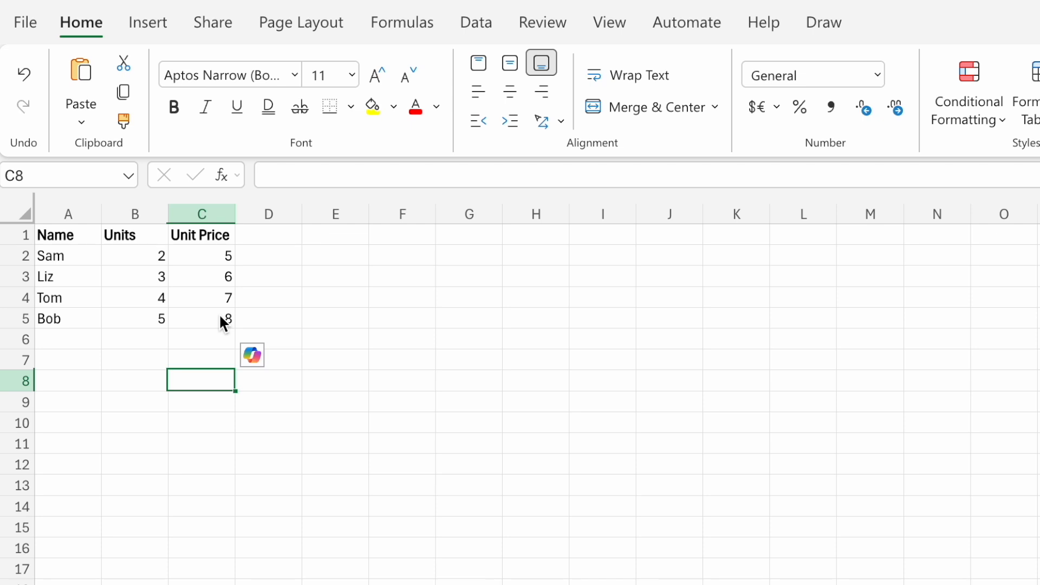
click(383, 79)
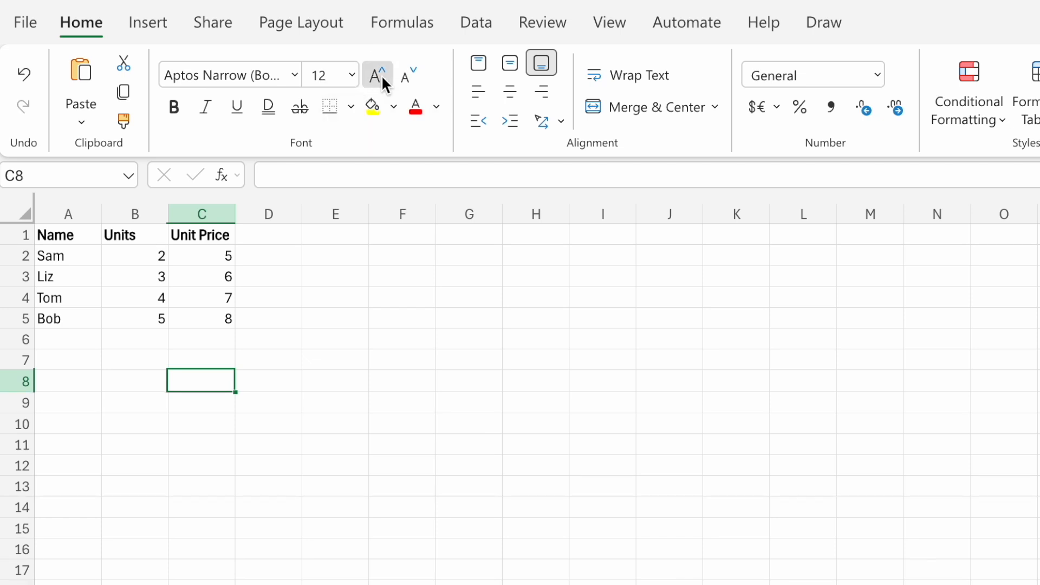
click(382, 75)
click(382, 75)
click(382, 75)
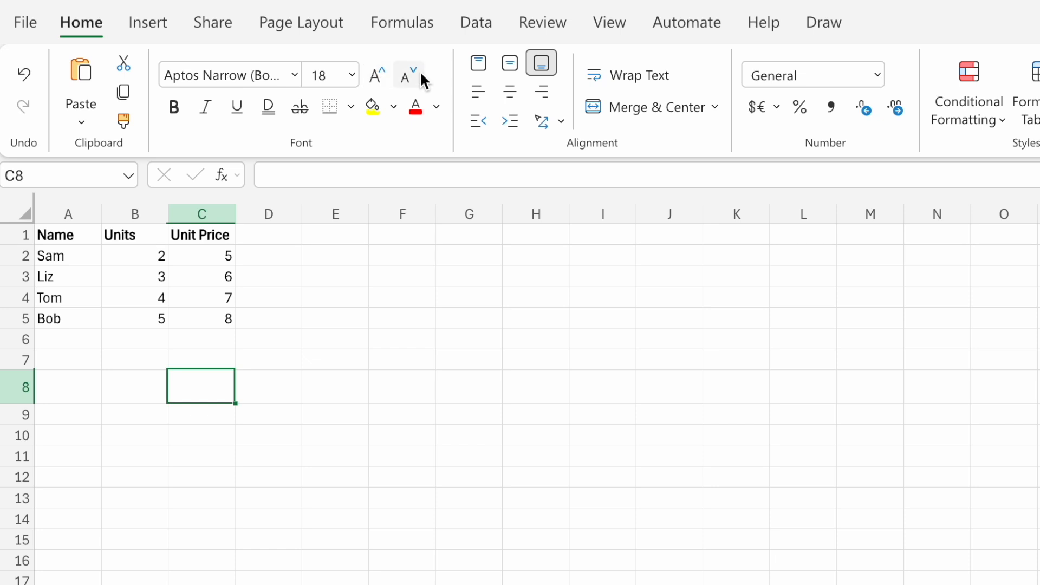
click(420, 77)
click(381, 78)
click(415, 81)
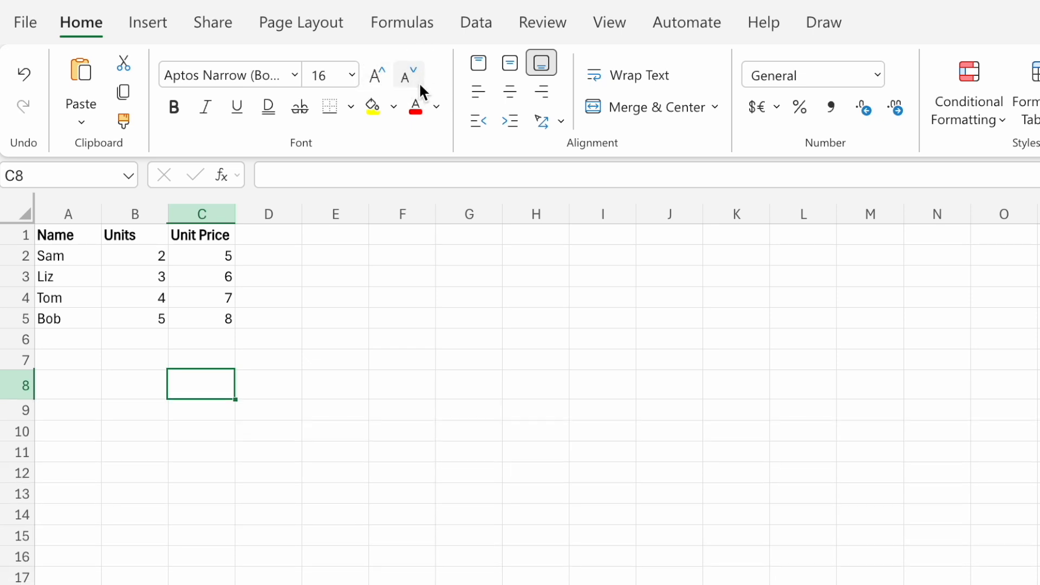
click(420, 84)
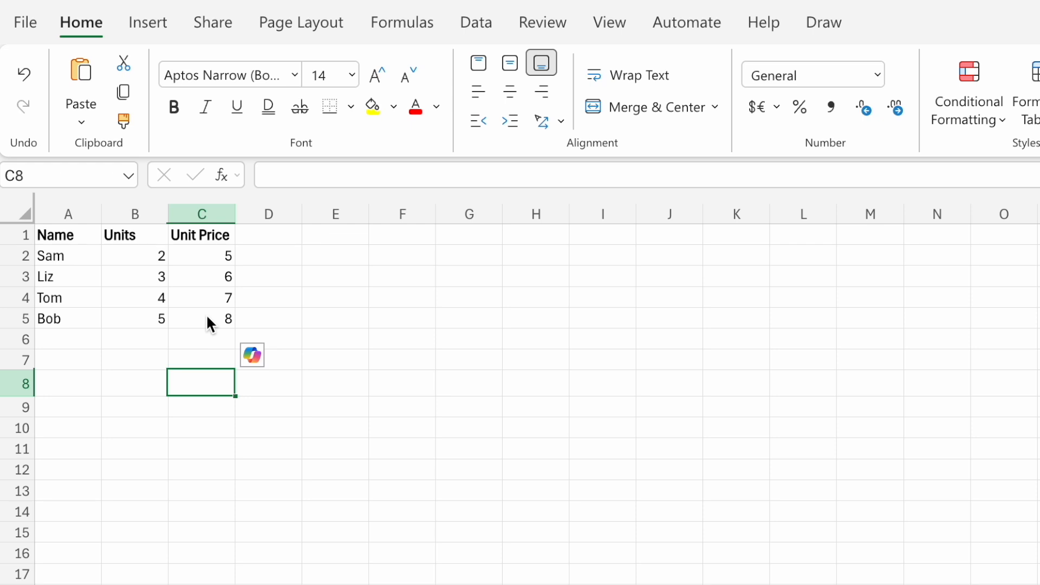
Increase the font size of the whole data range A1:C5 to 16.
drag(206, 313, 64, 239)
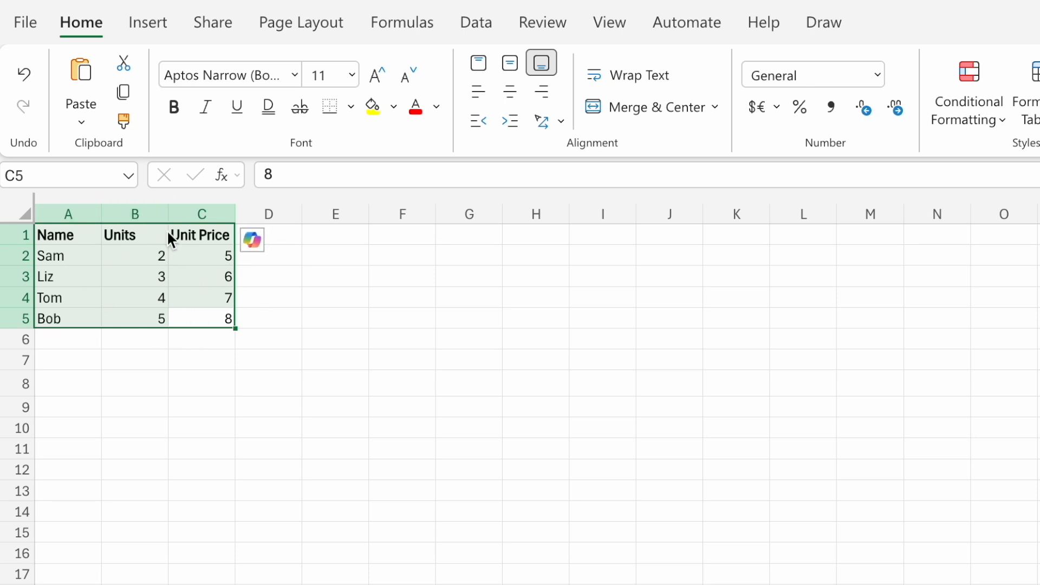
click(372, 81)
click(373, 83)
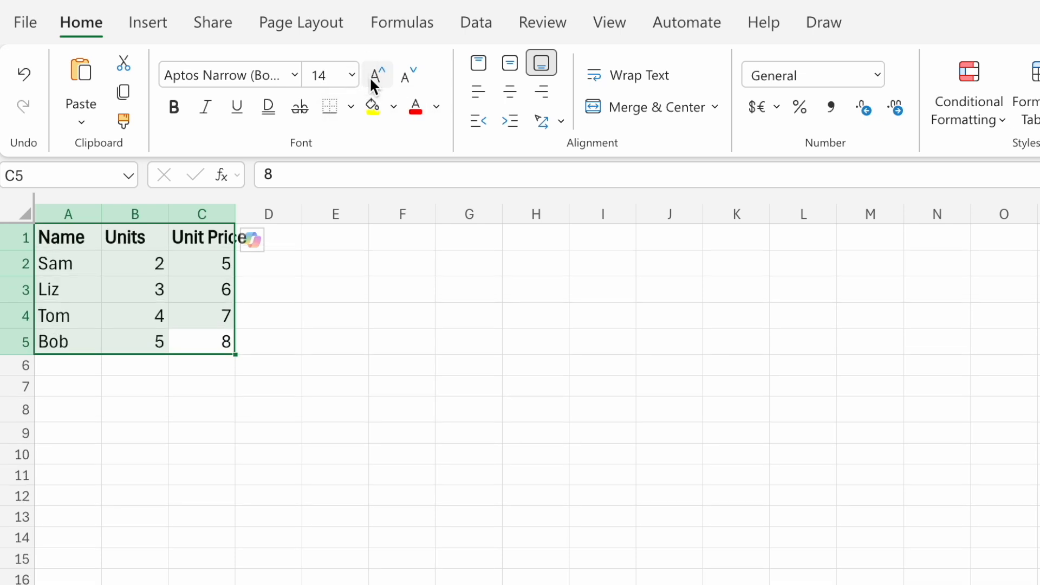
click(373, 84)
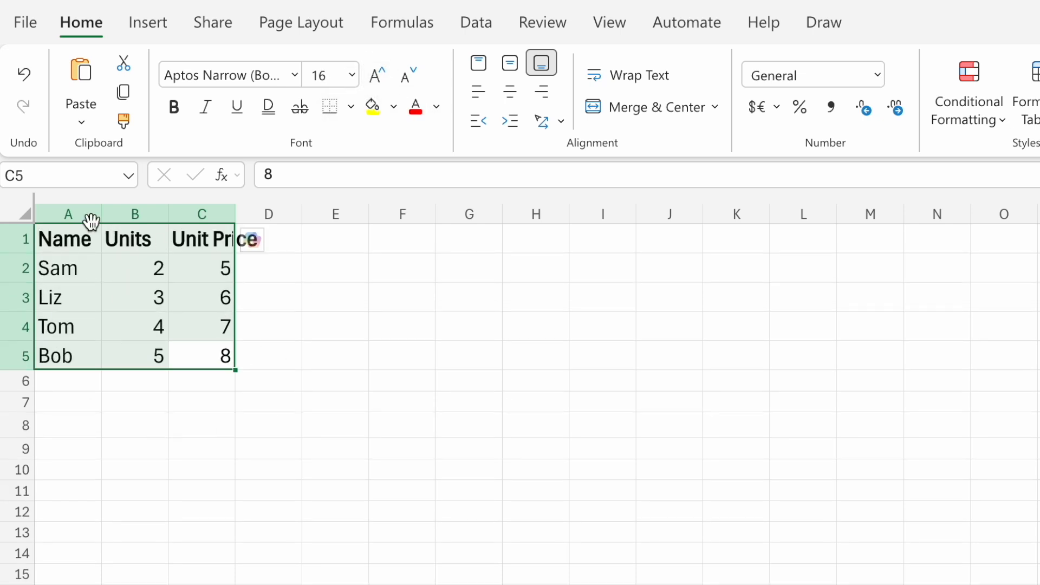
click(288, 332)
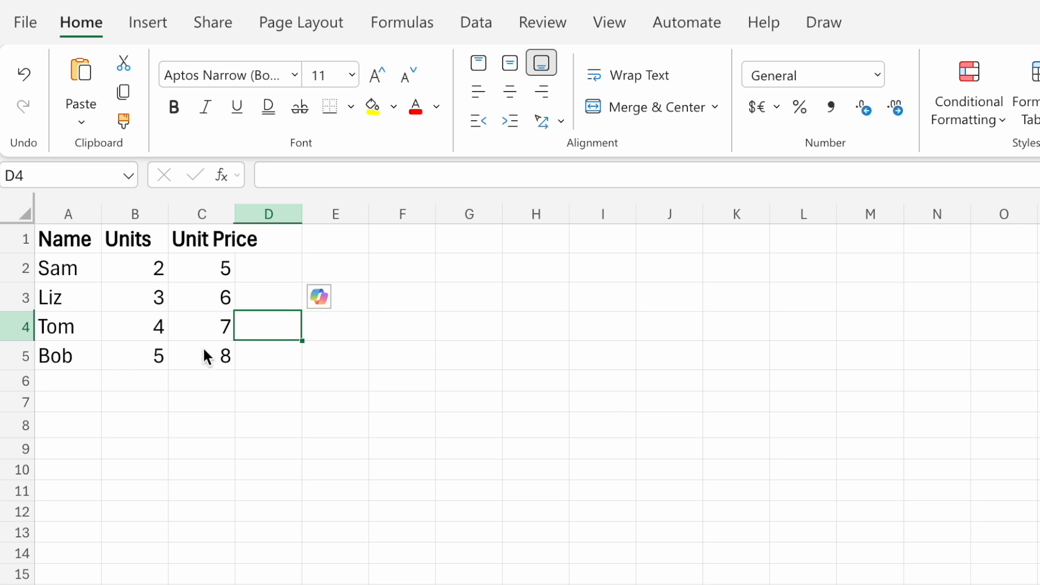
Select the entire sheet and autofit all column widths to their contents.
drag(56, 245, 230, 240)
click(243, 336)
click(24, 213)
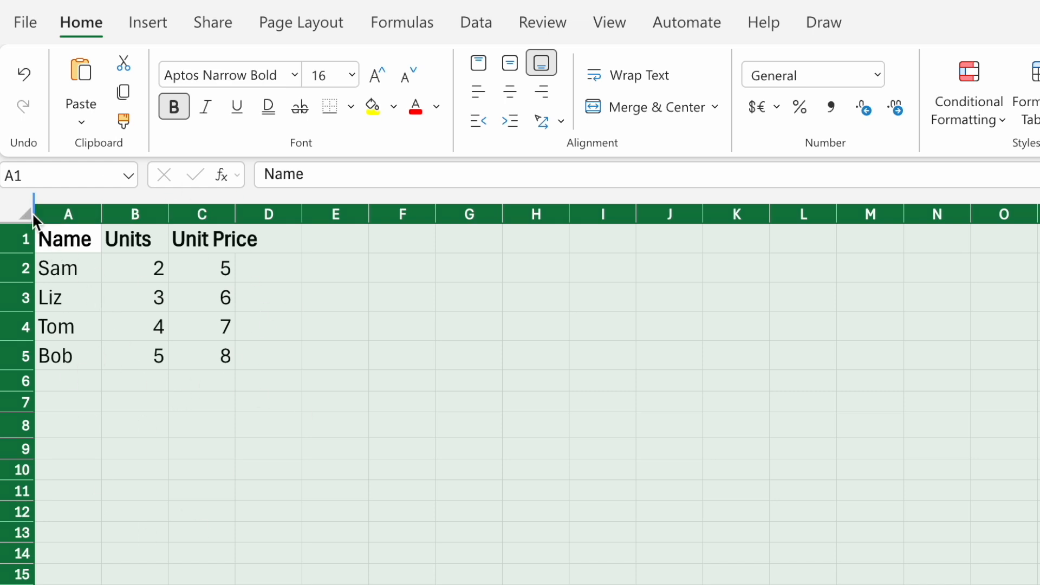
double_click(100, 215)
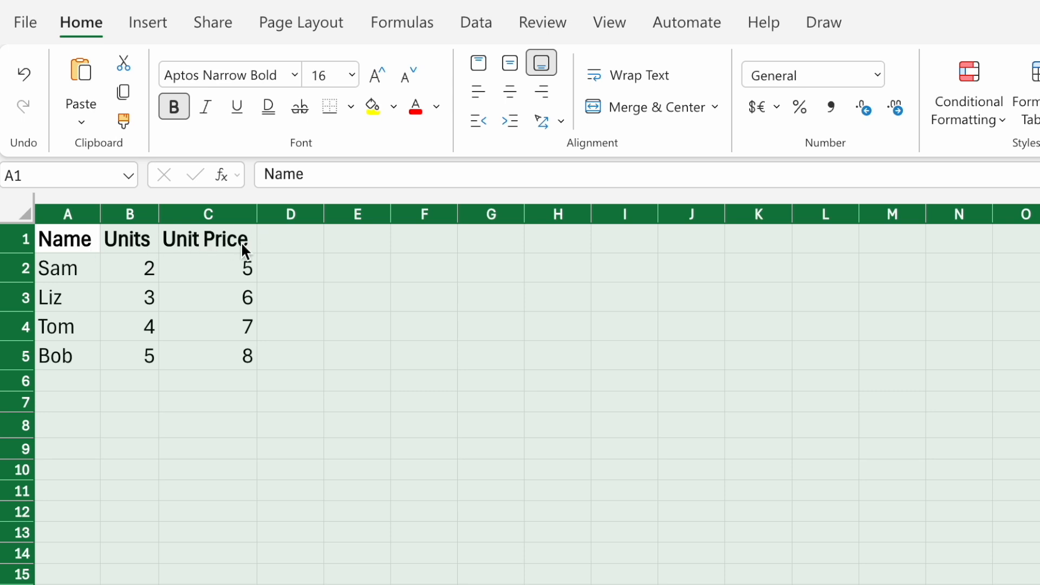
click(274, 279)
Examine how the header texts in A1 to C1 fit and align compared with the values below them.
click(162, 239)
click(97, 239)
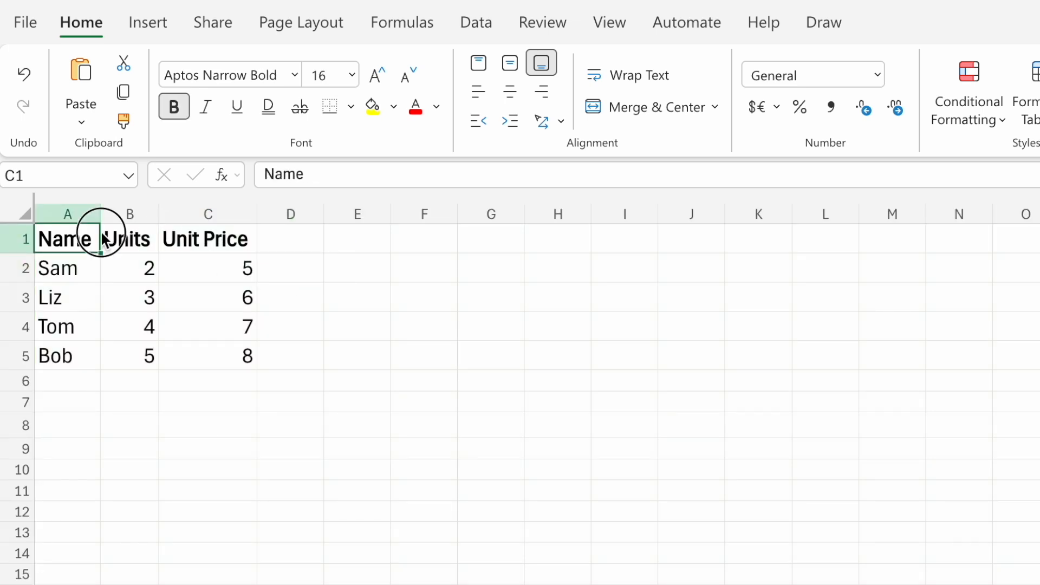
click(197, 238)
click(136, 242)
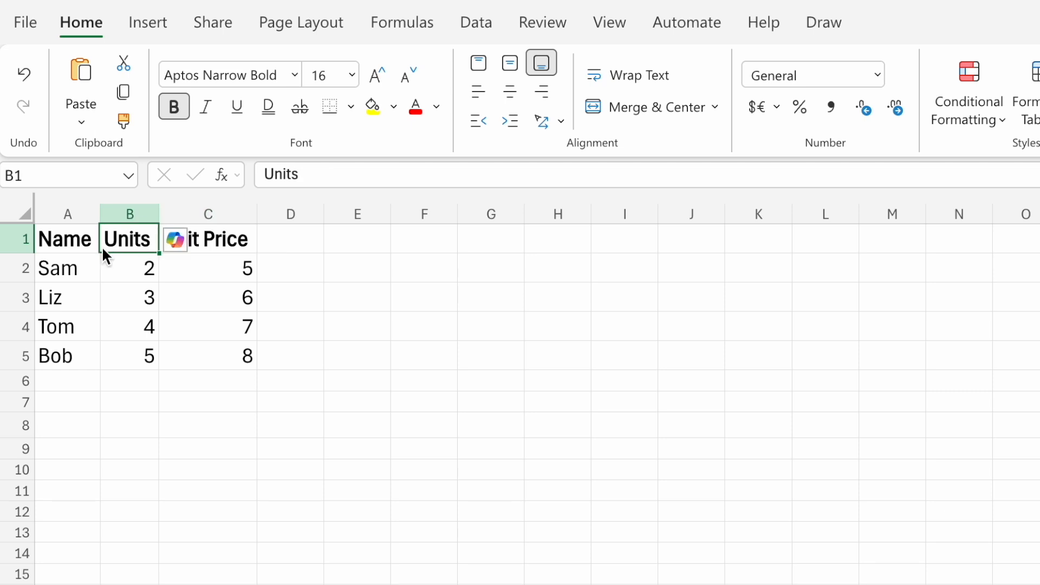
click(68, 244)
click(212, 241)
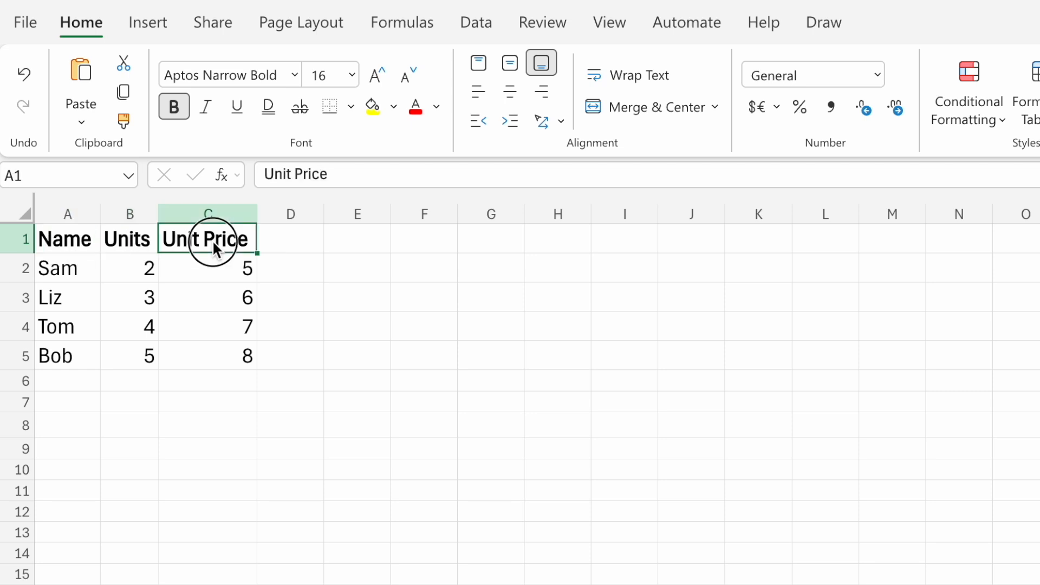
click(142, 242)
click(306, 309)
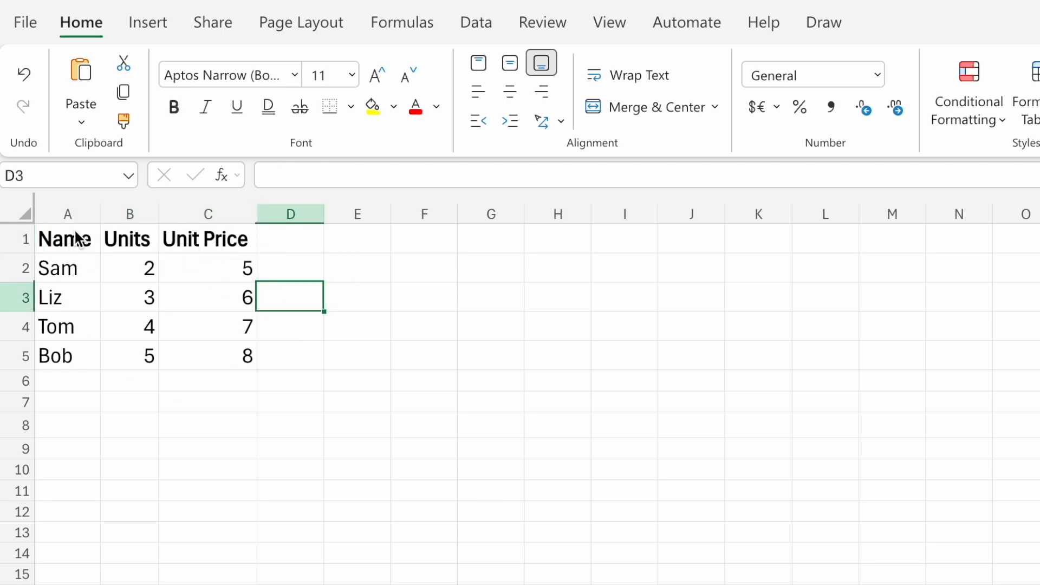
click(242, 363)
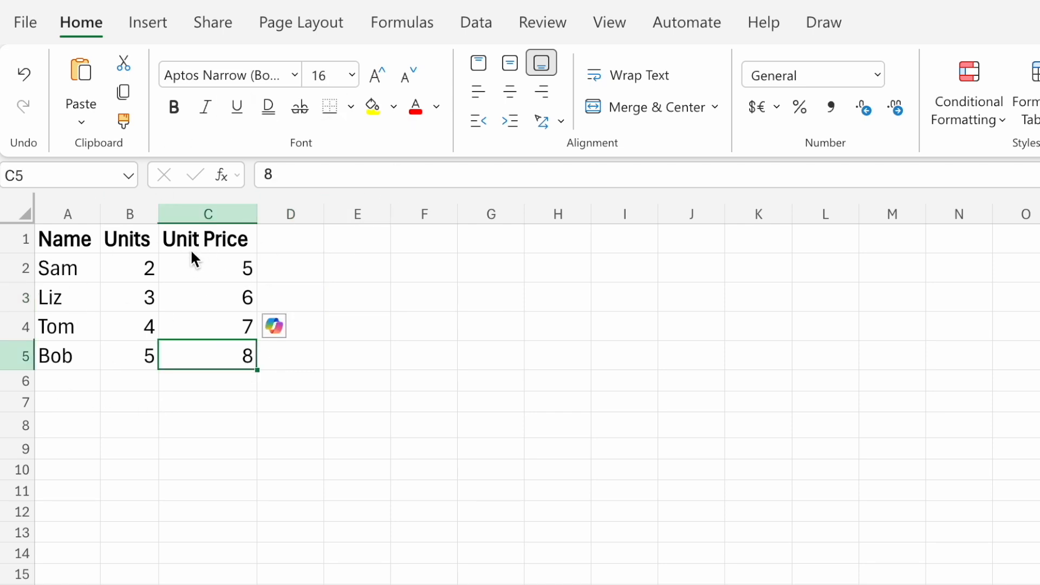
click(211, 238)
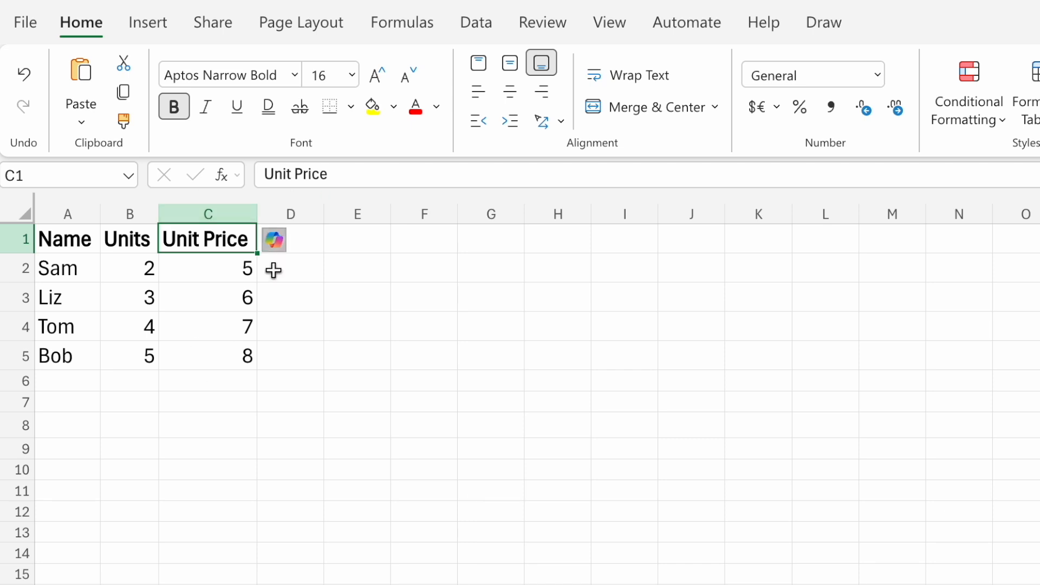
Center the header cells A1 to C1 horizontally.
drag(66, 239, 162, 238)
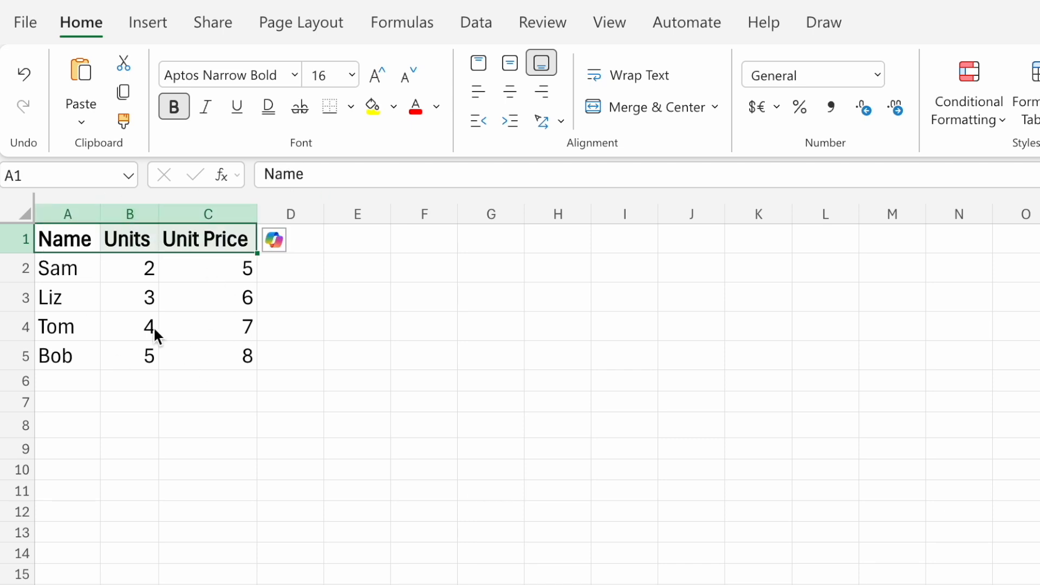
click(511, 92)
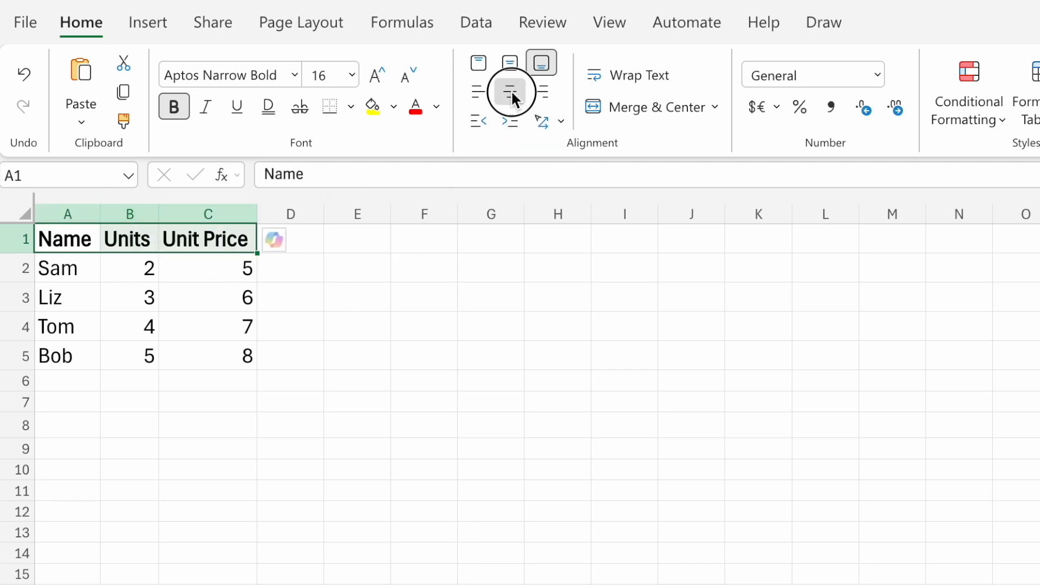
click(180, 482)
click(162, 320)
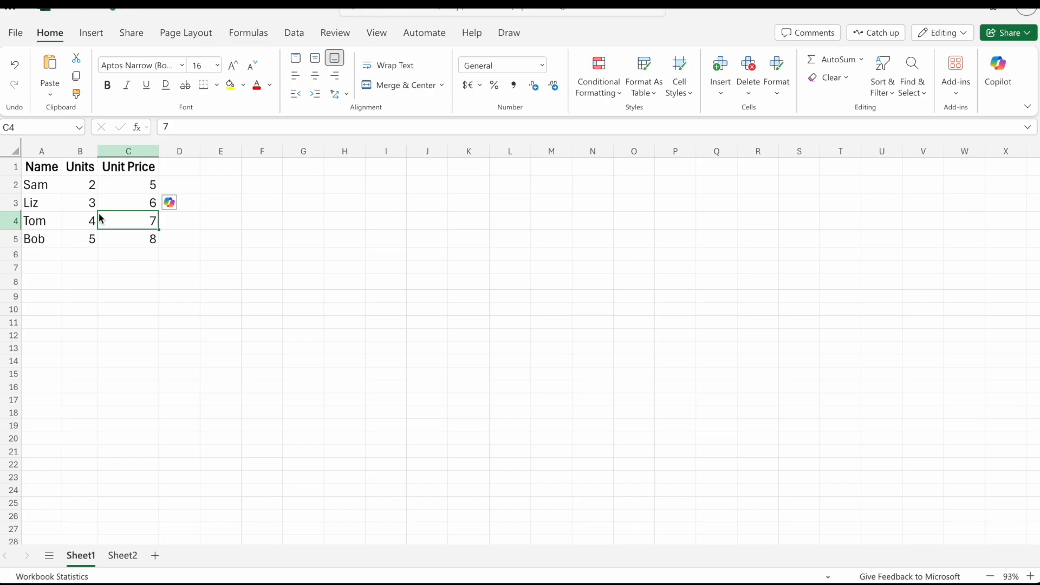
Convert the range A1:C5 into a table with headers.
drag(48, 168, 125, 241)
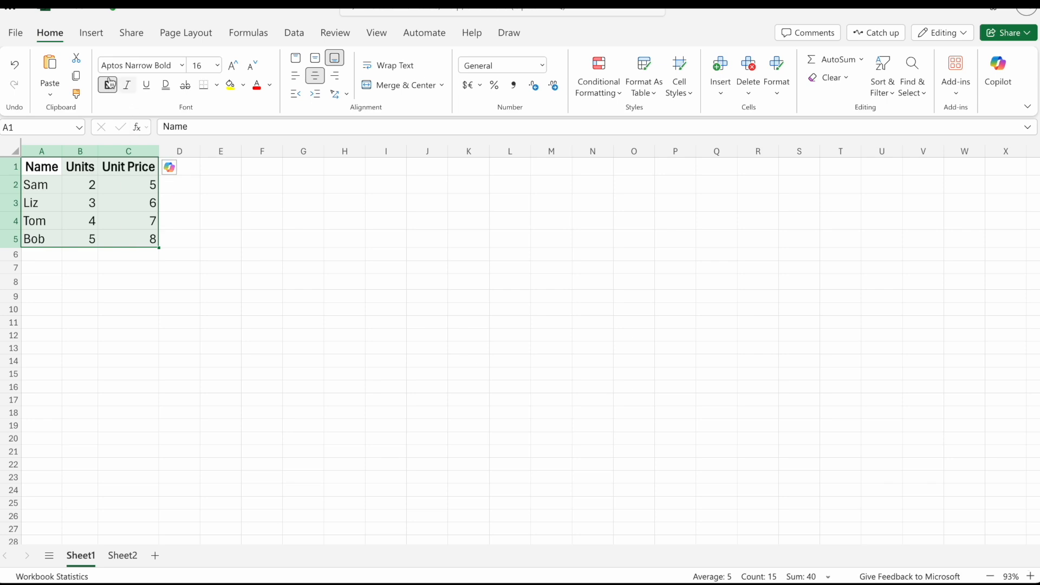
click(87, 39)
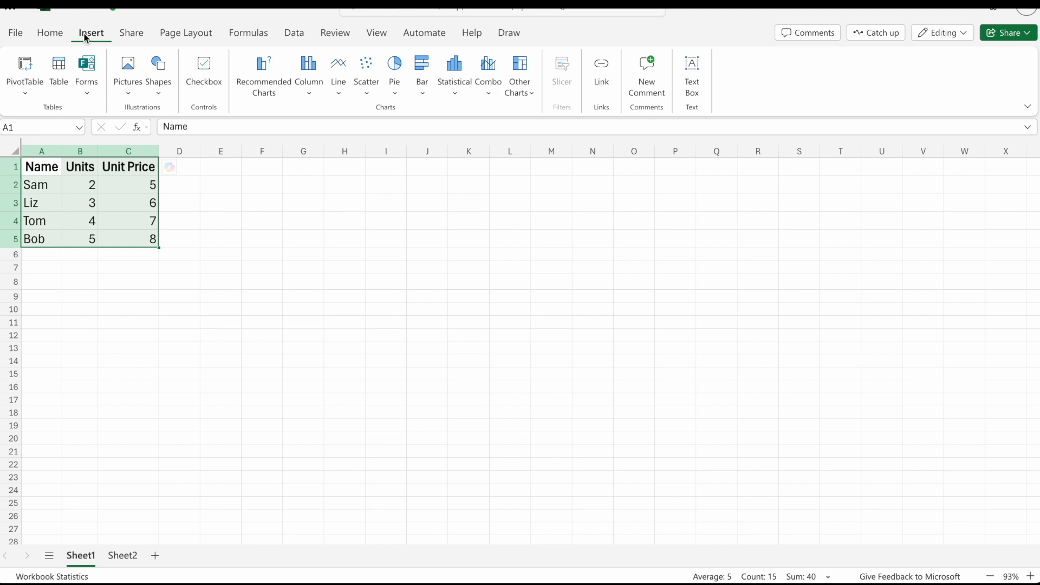
click(60, 69)
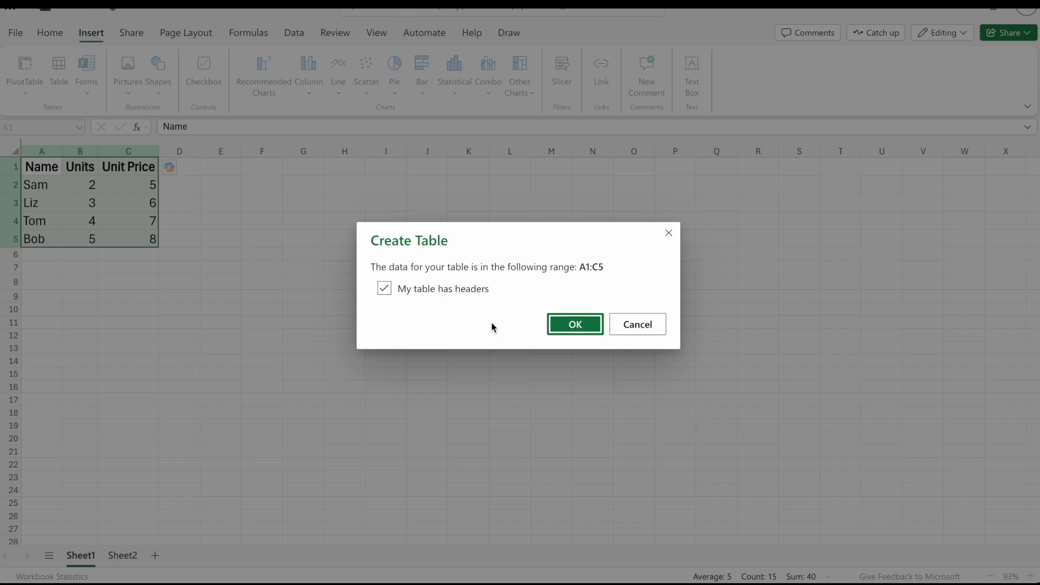
click(571, 329)
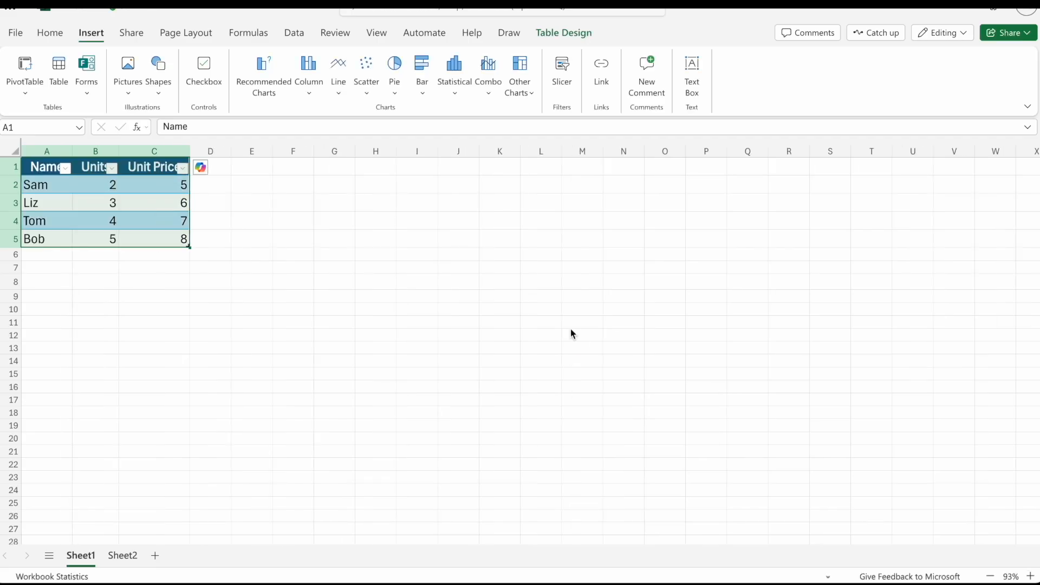
click(107, 287)
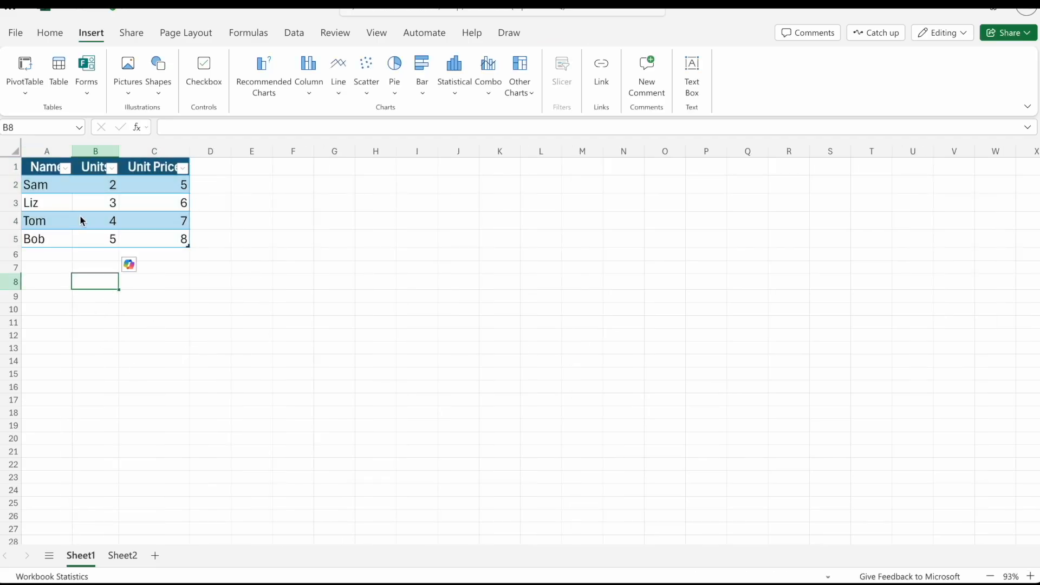
Look over the new table's header and data cells, selecting the data range A2:C5.
click(140, 217)
click(152, 171)
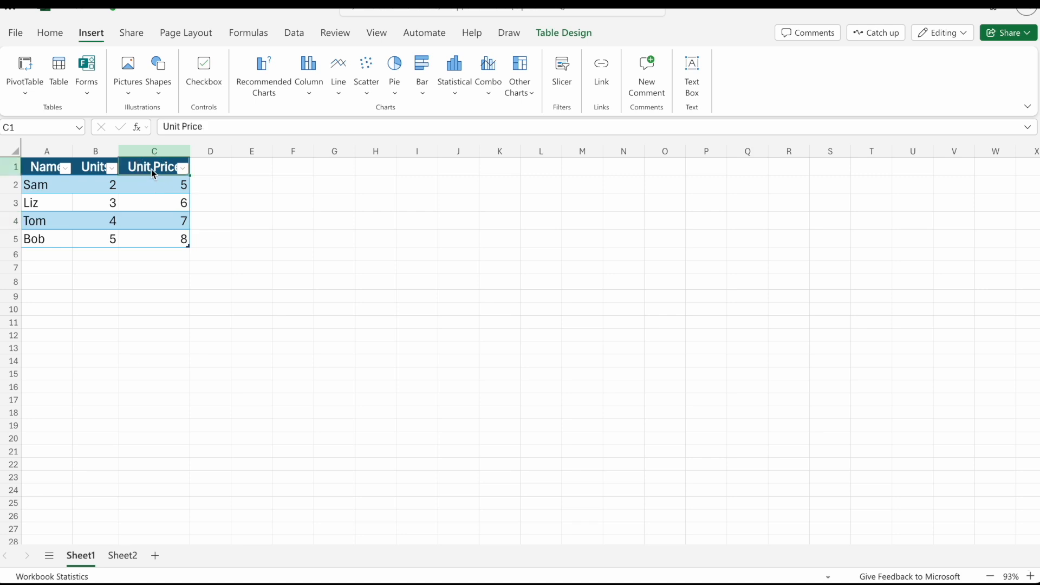
click(62, 194)
click(118, 206)
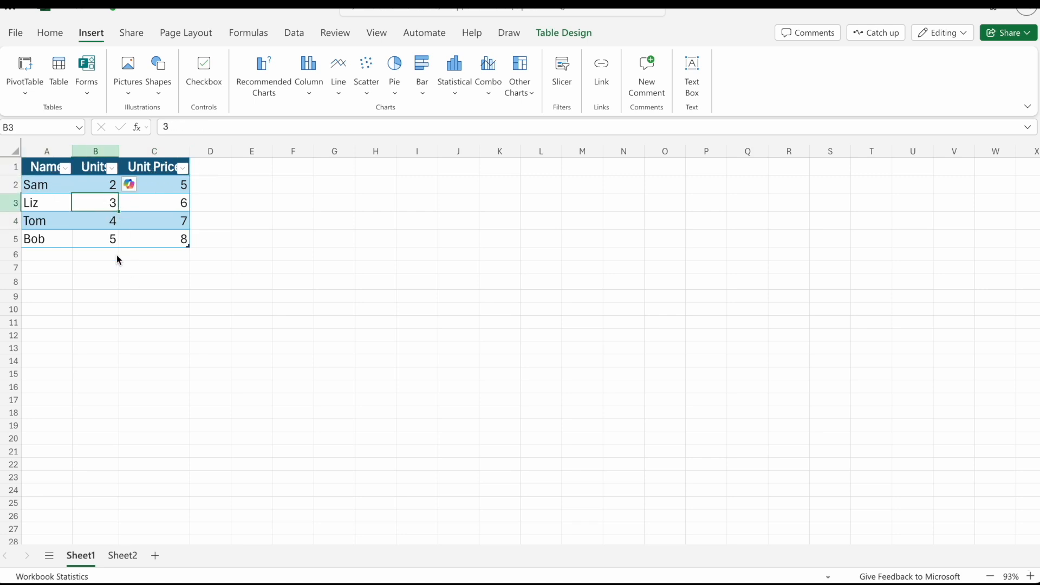
drag(180, 240, 37, 186)
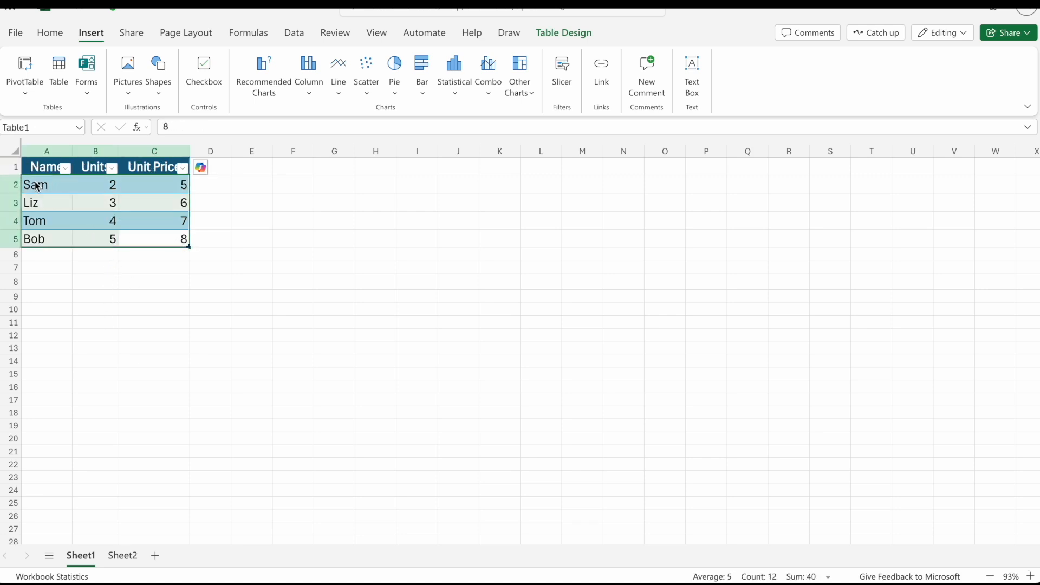
click(157, 256)
Copy the complete table A1:C5 including its header row.
drag(164, 239, 58, 167)
key(super+c)
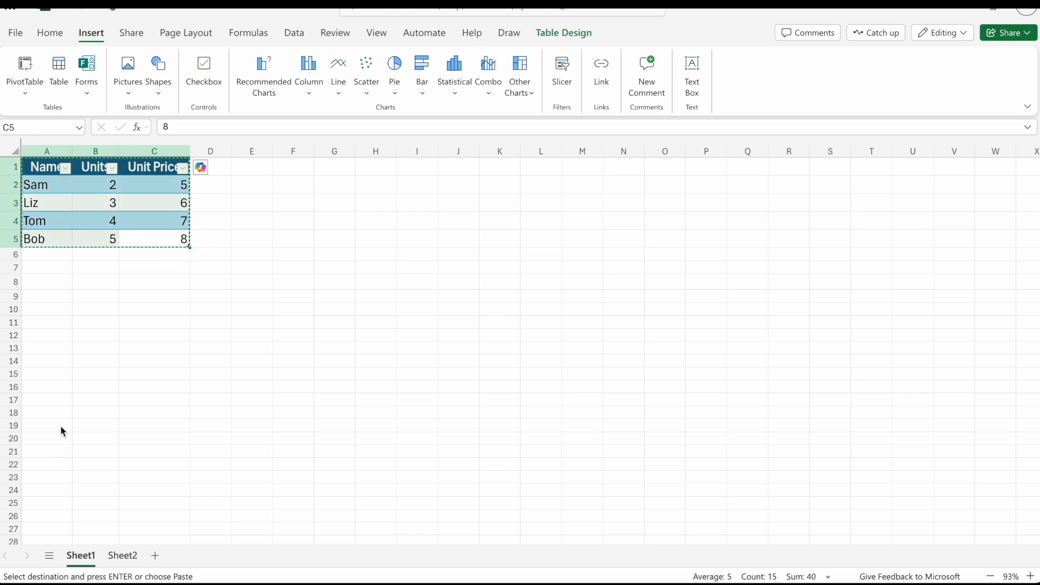
right_click(135, 222)
click(201, 217)
Clear cell A1 on Sheet2 and paste the copied table there.
click(122, 556)
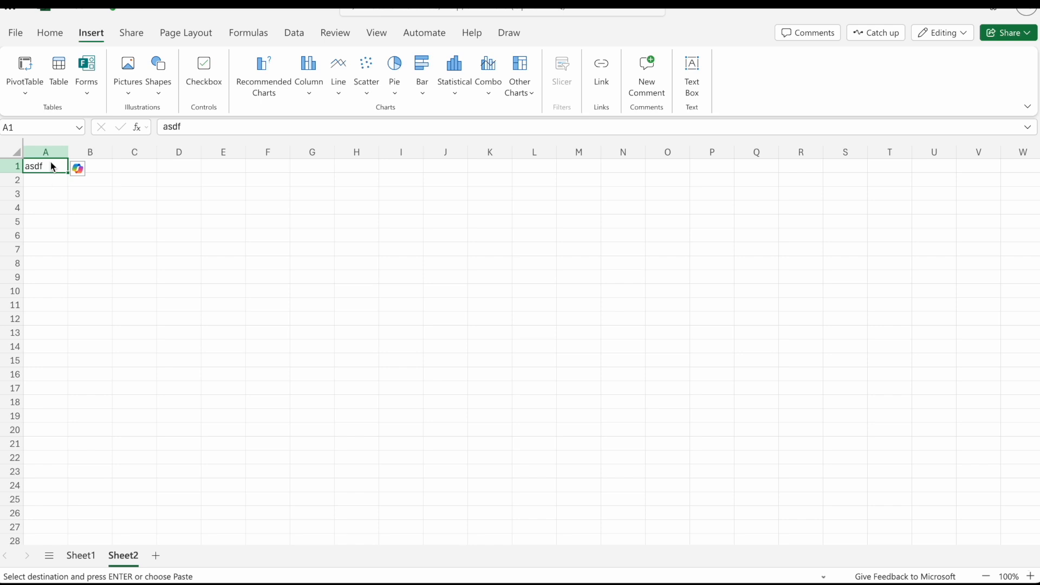
key(Delete)
right_click(36, 168)
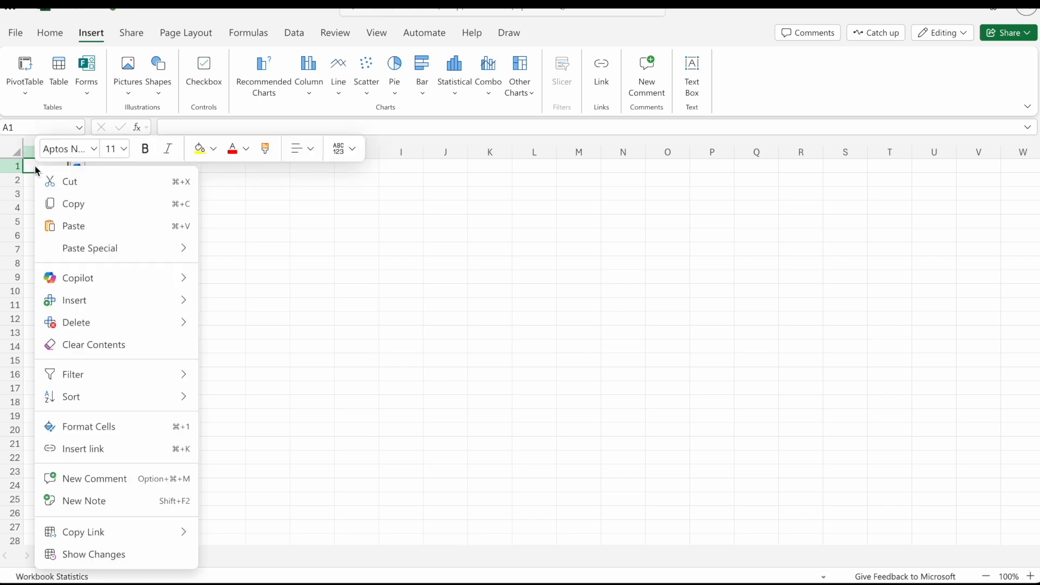
click(70, 226)
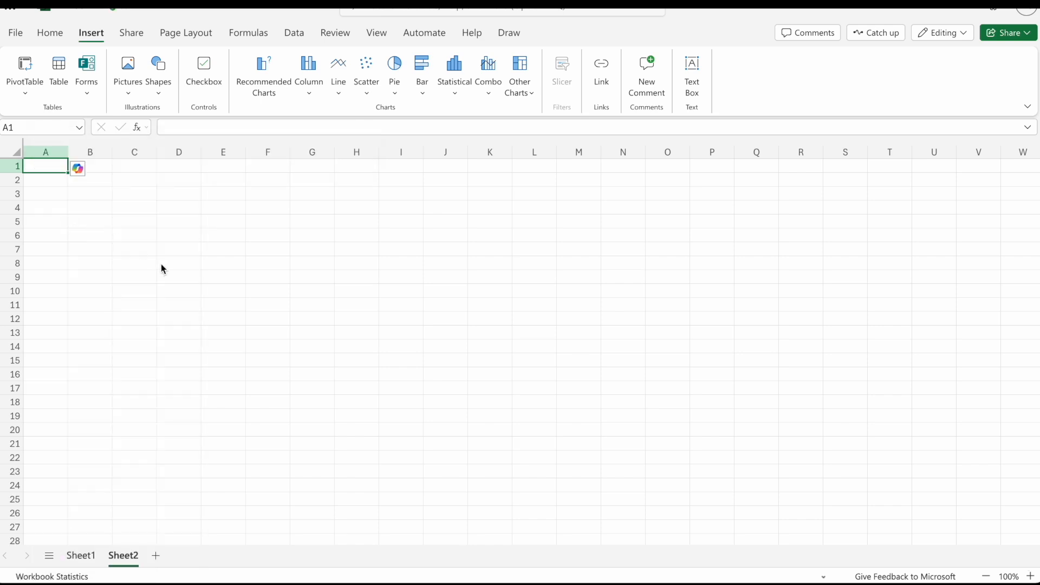
click(146, 276)
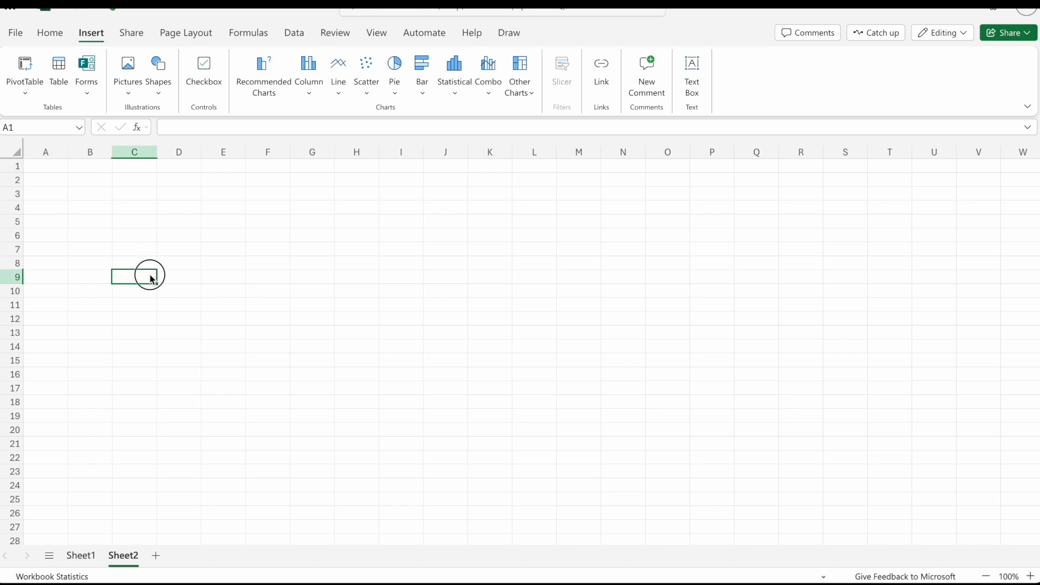
click(44, 169)
key(ctrl+v)
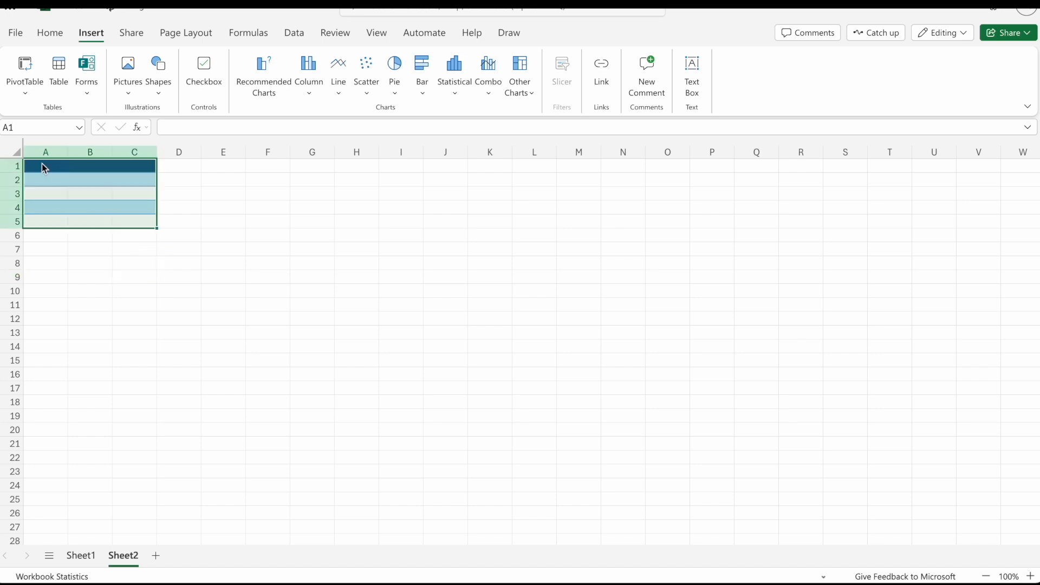
click(211, 316)
click(199, 193)
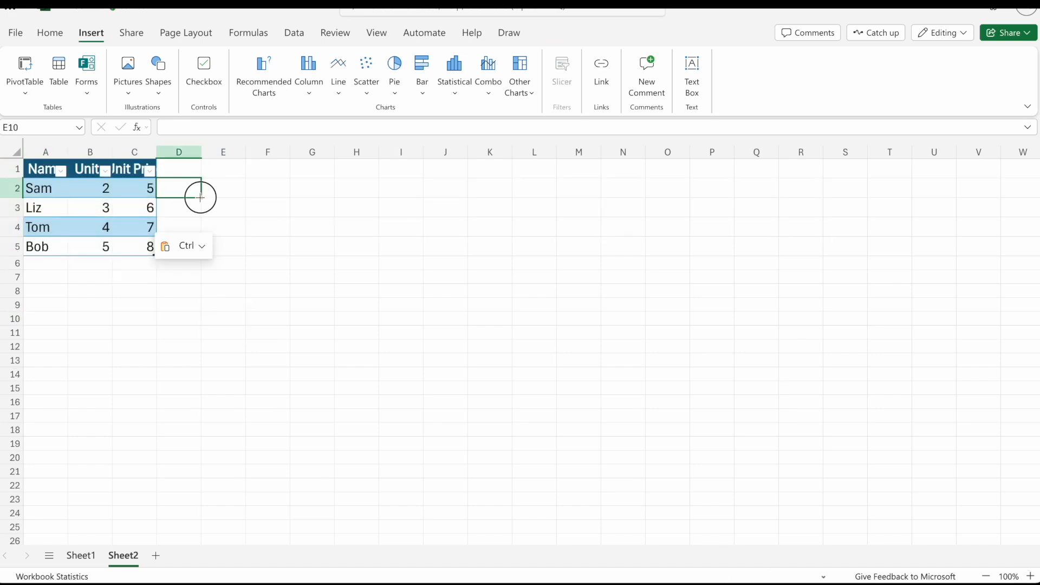
Compare the pasted table on Sheet2 with the original on Sheet1, ending on Sheet1.
click(36, 206)
key(Right)
key(Right)
key(Left)
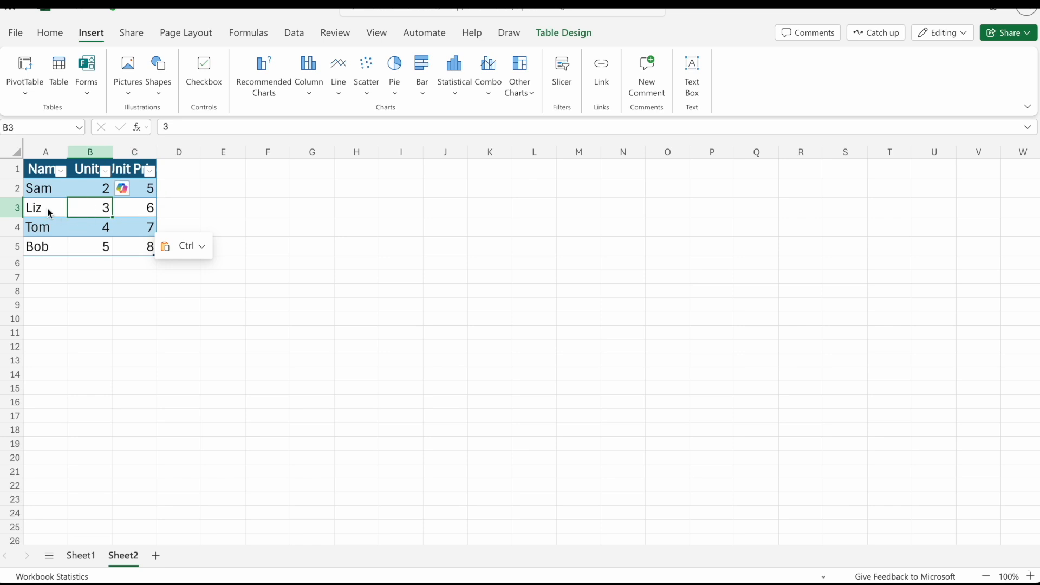
key(Left)
click(82, 560)
click(134, 559)
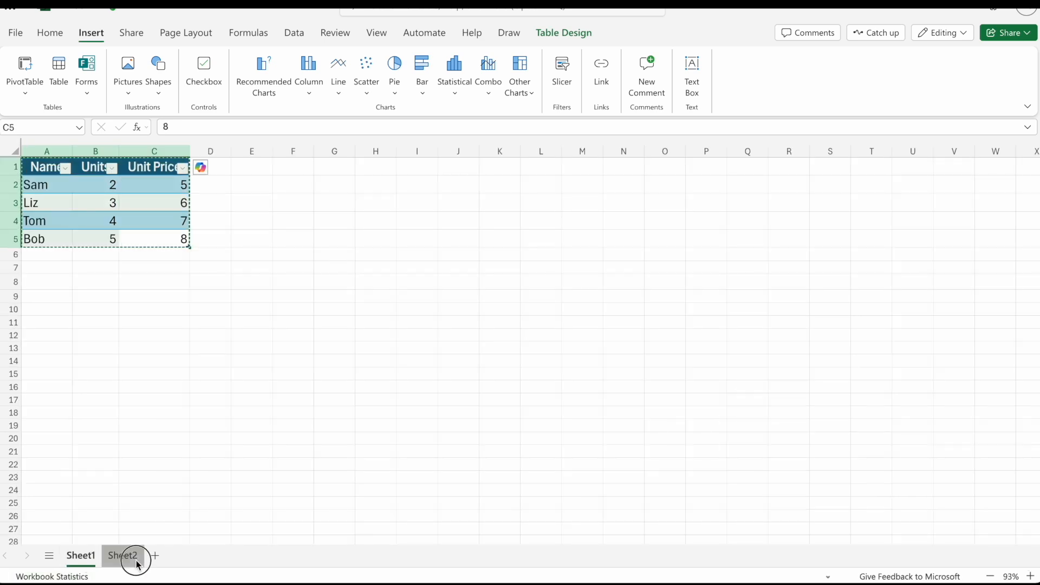
click(86, 559)
click(114, 560)
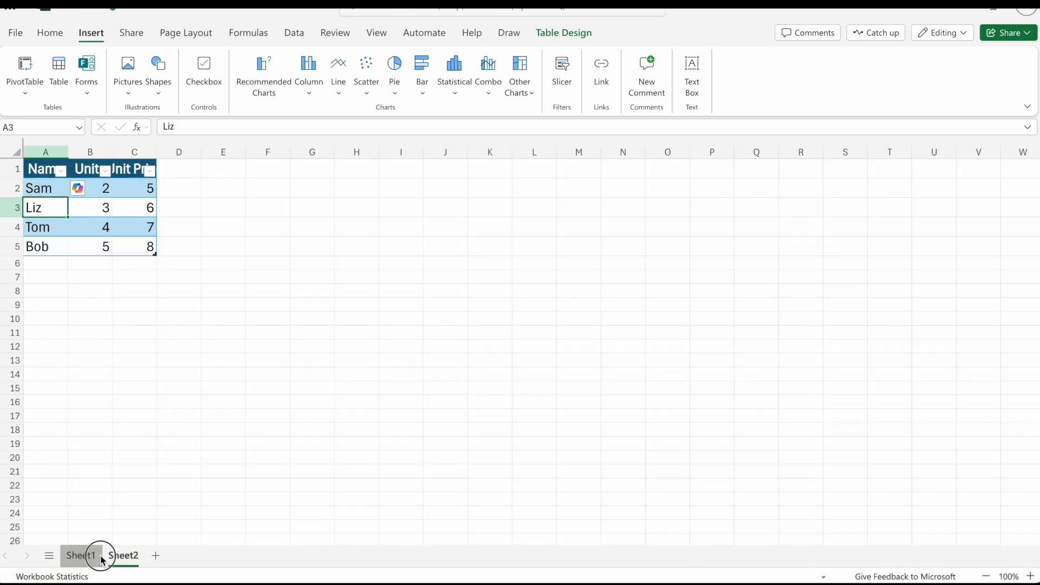
click(89, 558)
click(134, 323)
click(103, 208)
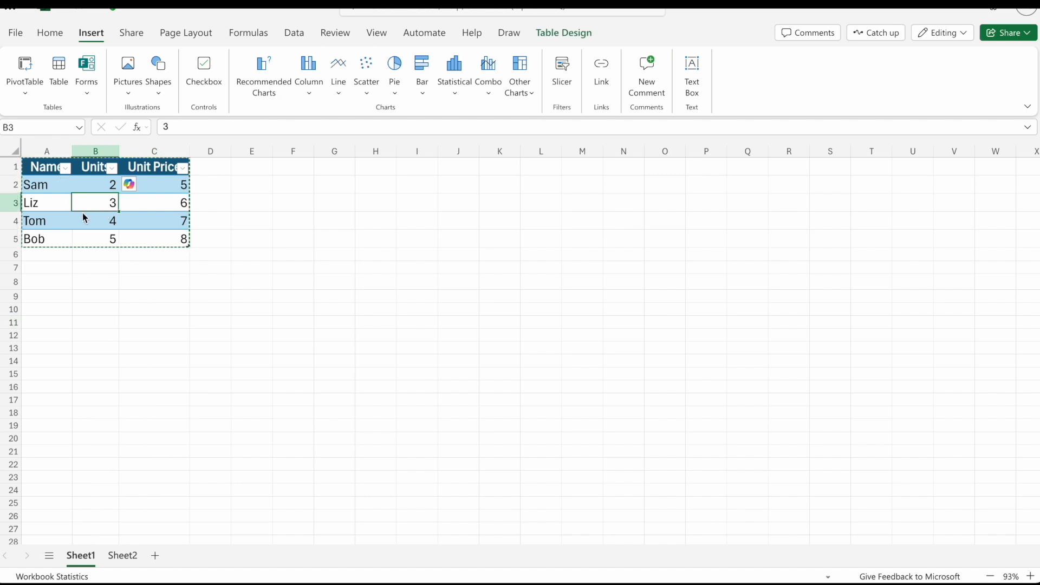
Review the PivotTable setup and suggested layouts for the Sheet1 table without inserting one.
click(66, 205)
click(140, 210)
click(84, 207)
click(129, 208)
click(100, 208)
click(32, 89)
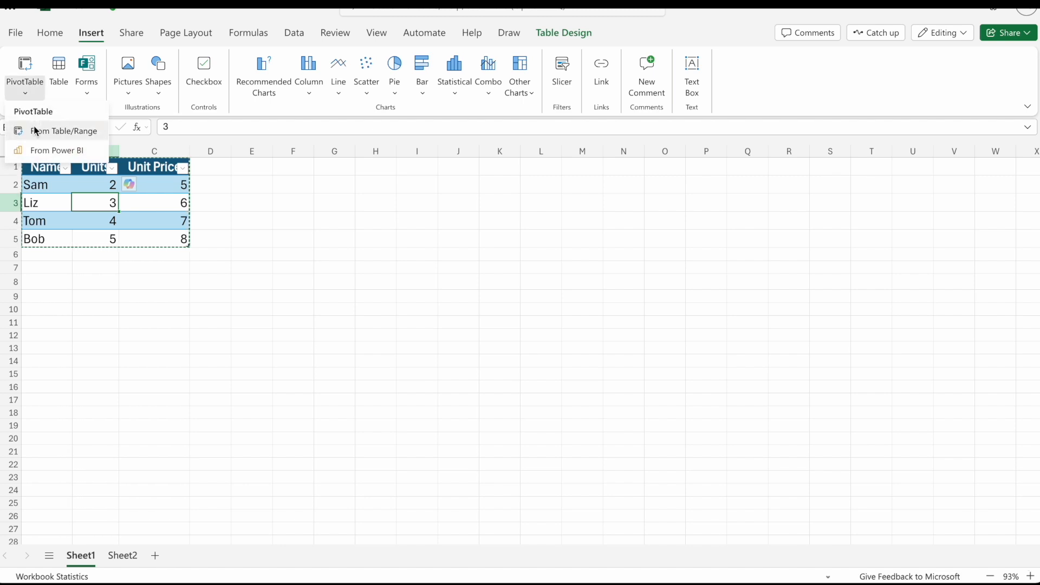
click(53, 131)
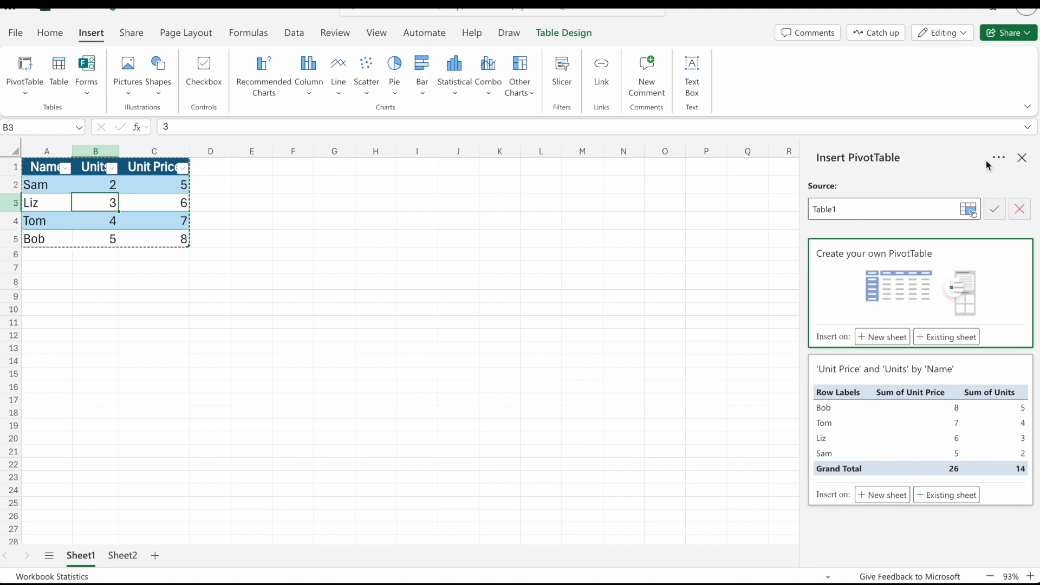
click(1022, 157)
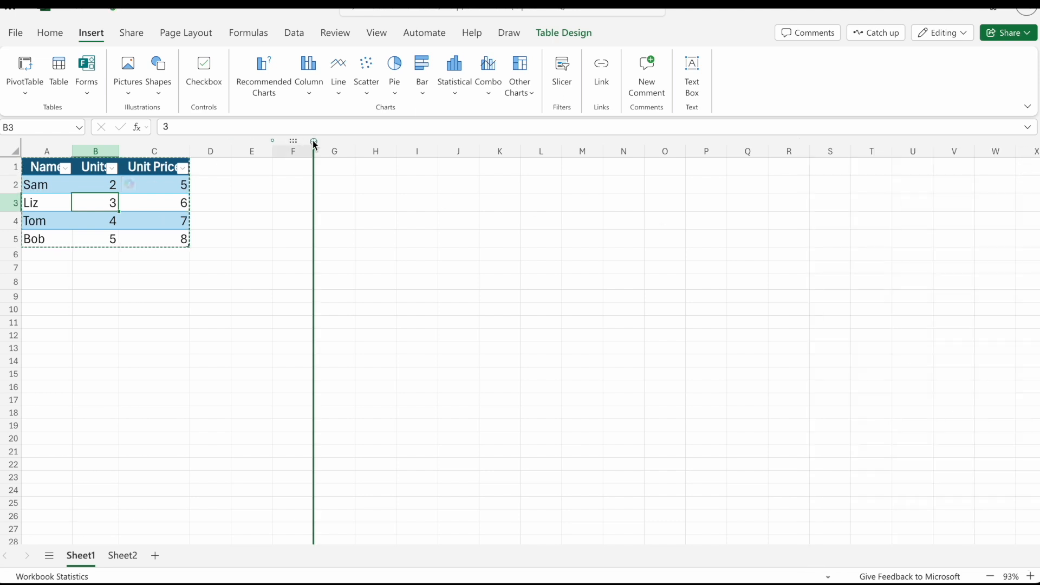
Insert the recommended column chart 'Units', 'Unit Price' by 'Name' on Sheet1 and place it beside the table, near row 2.
click(275, 90)
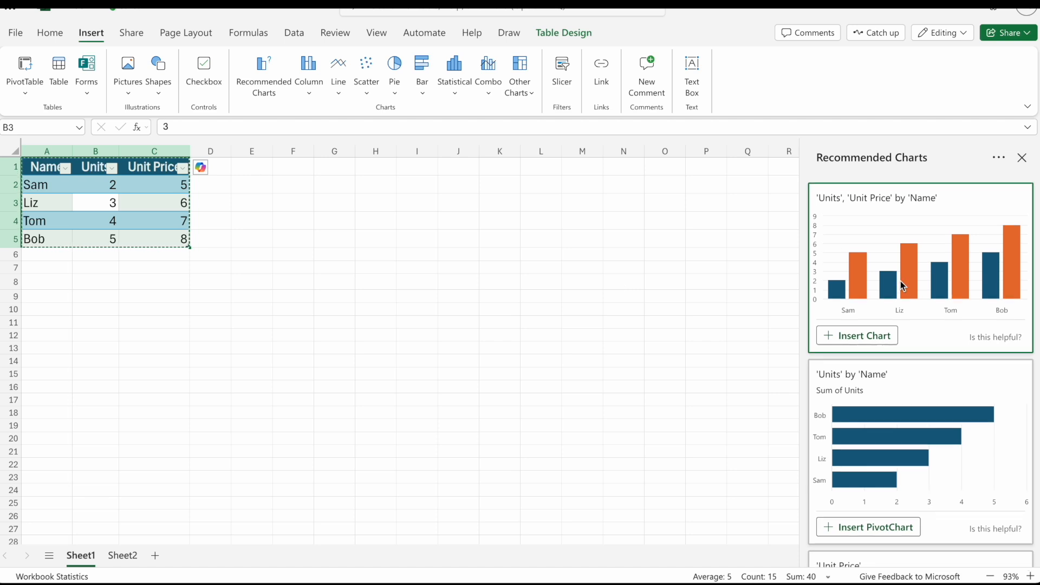
scroll(900, 281, down, 6)
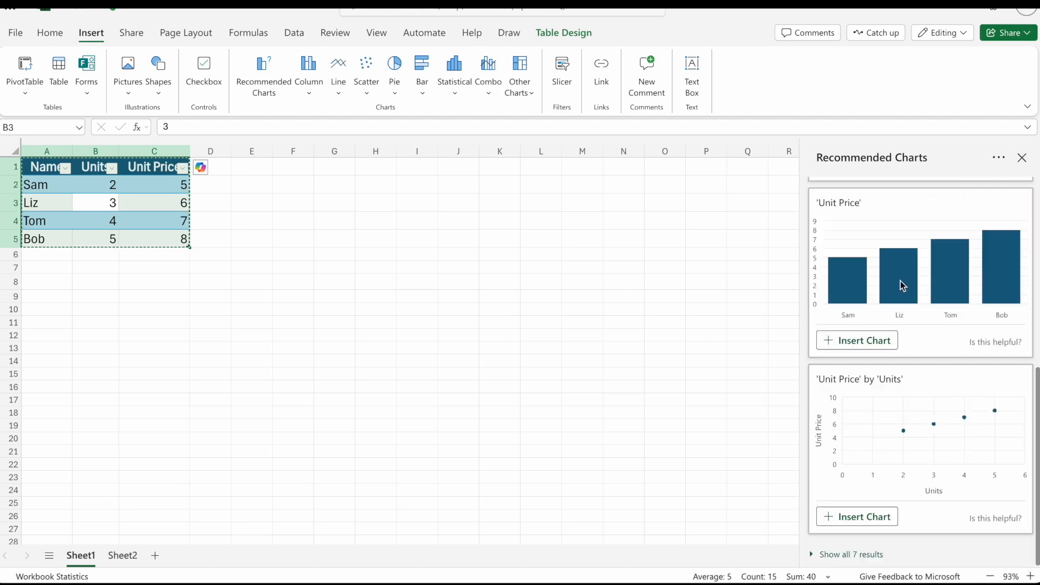
scroll(900, 280, up, 6)
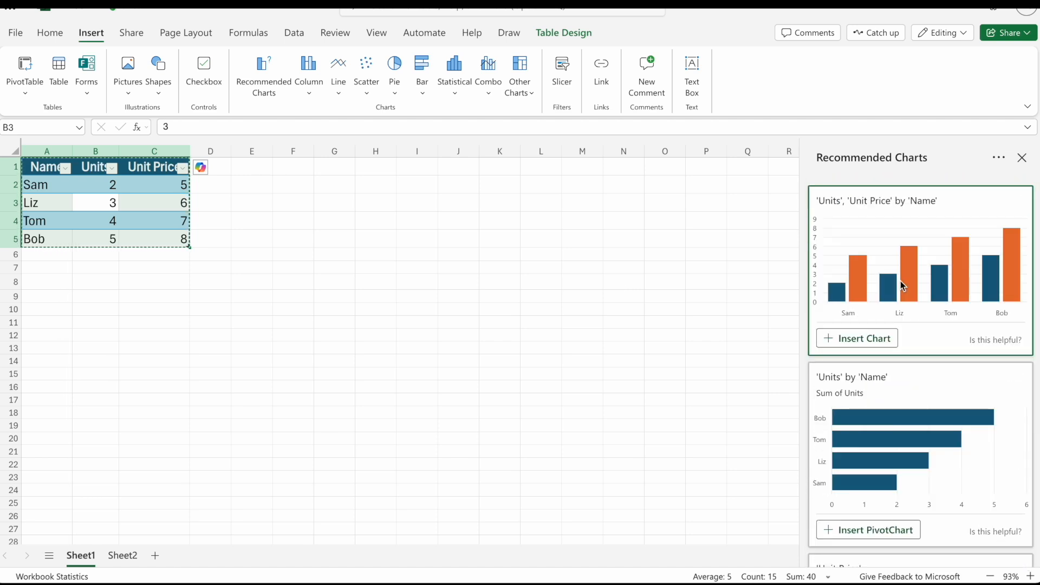
click(853, 346)
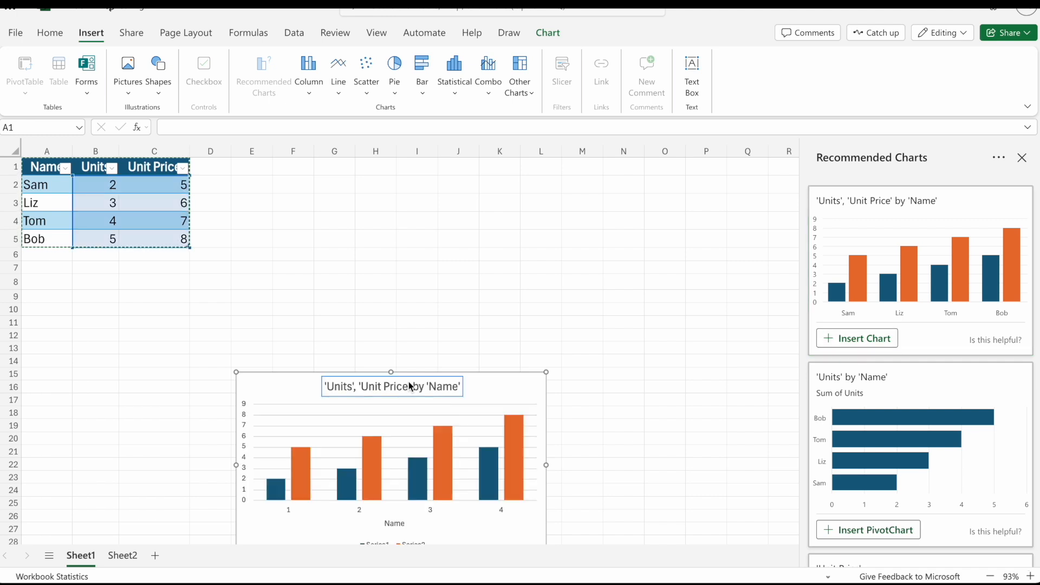
drag(280, 386, 297, 184)
click(92, 264)
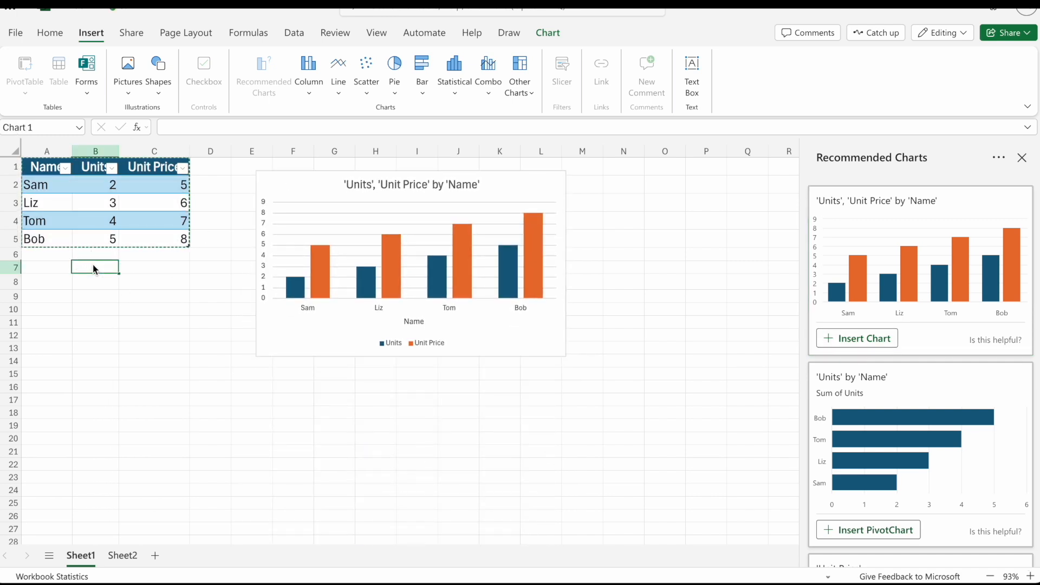
click(156, 215)
click(77, 210)
click(80, 224)
click(71, 214)
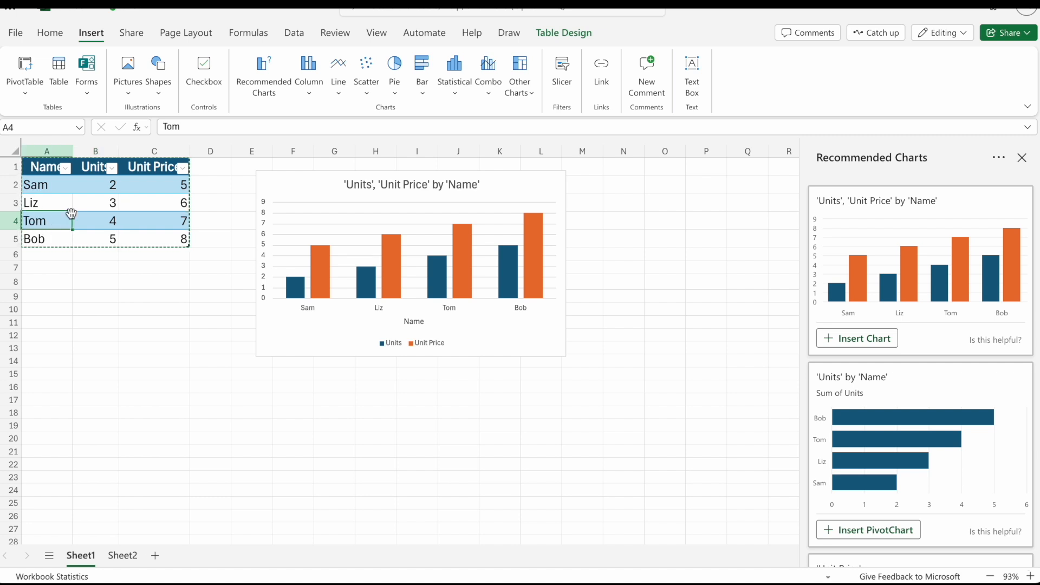
Show the column chart's source data settings and move the chart so it starts around column G, row 3.
click(316, 190)
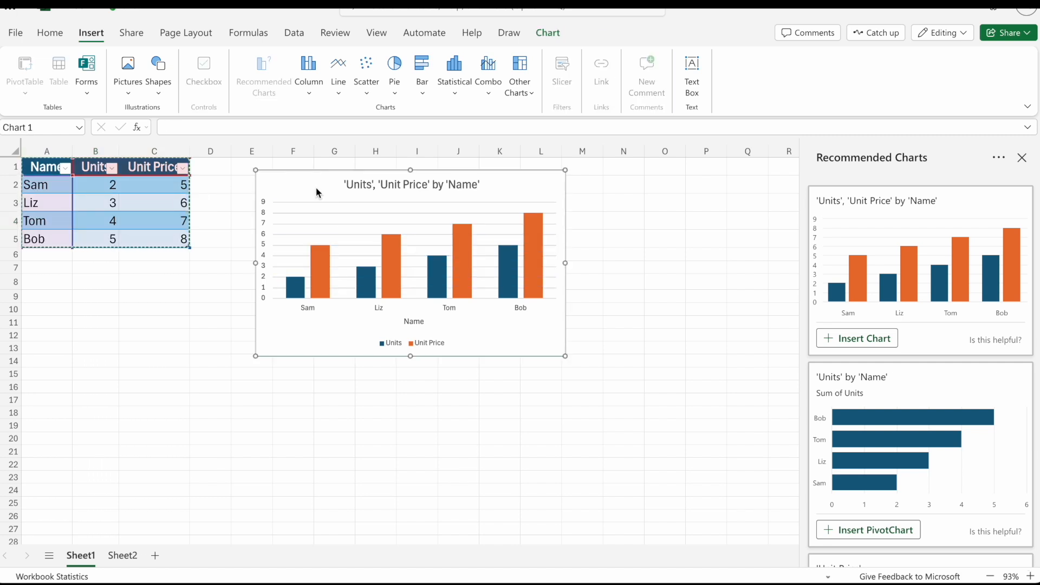
right_click(317, 187)
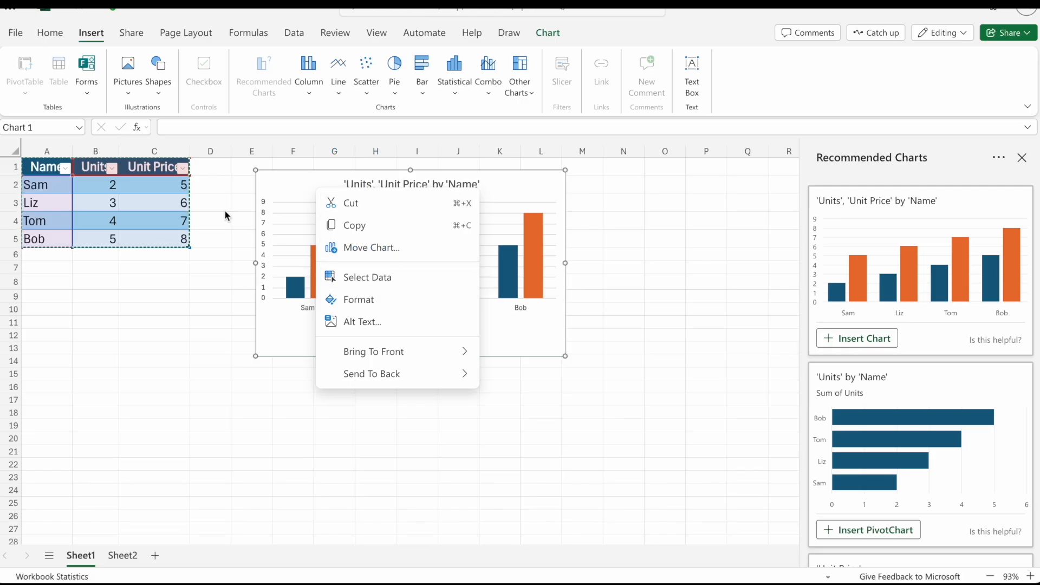
click(396, 274)
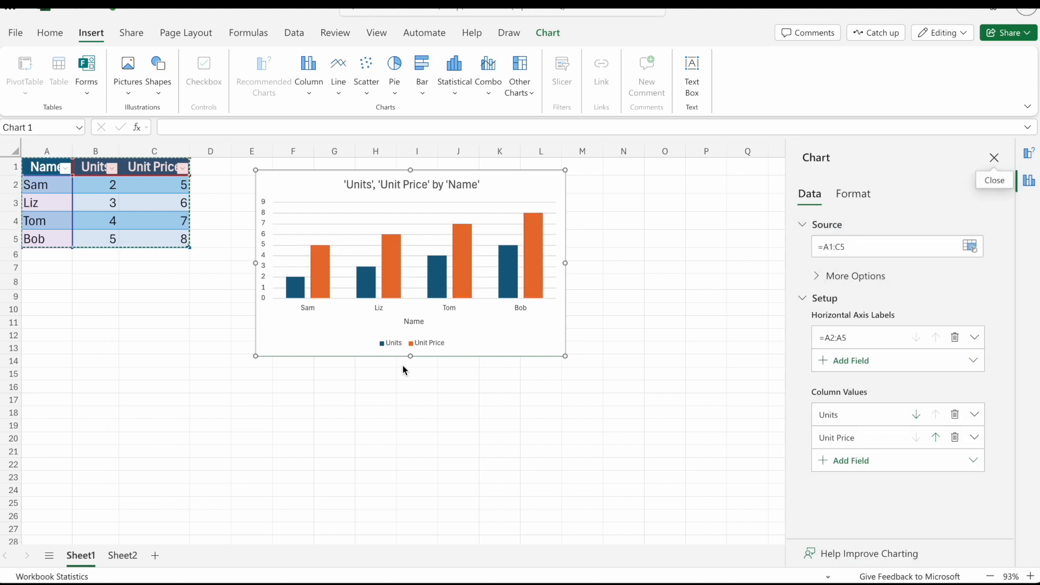
drag(325, 182, 400, 210)
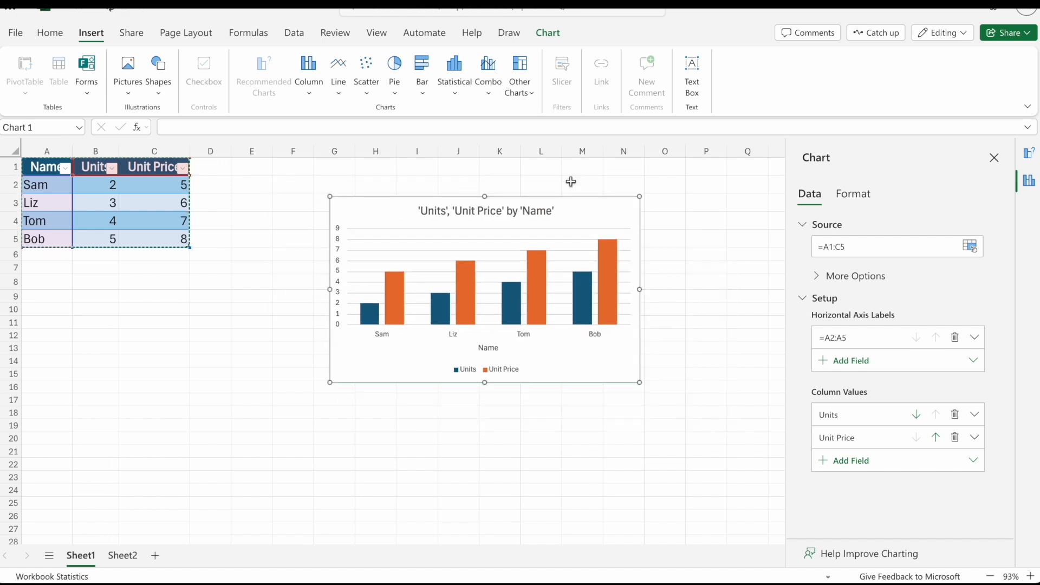
Reset the column chart's title to the default by turning it off and on, and close the chart settings and recommendations.
click(858, 197)
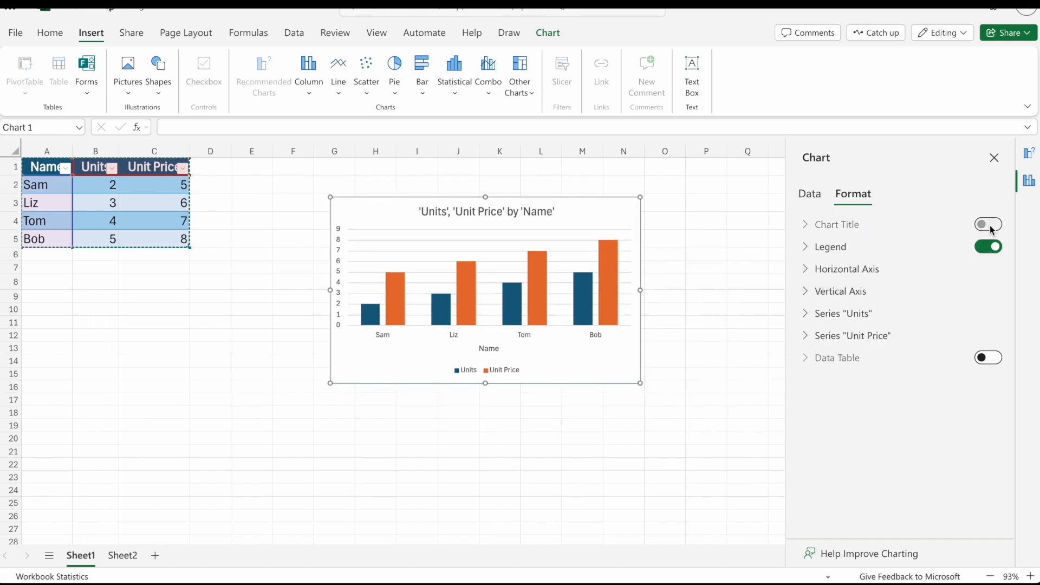
click(988, 224)
click(988, 224)
click(934, 233)
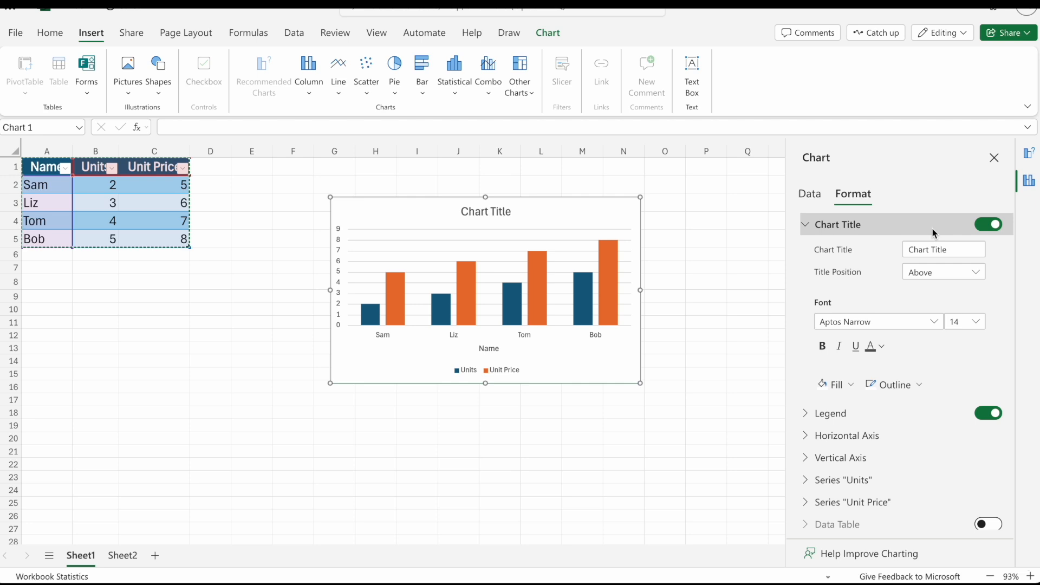
click(994, 157)
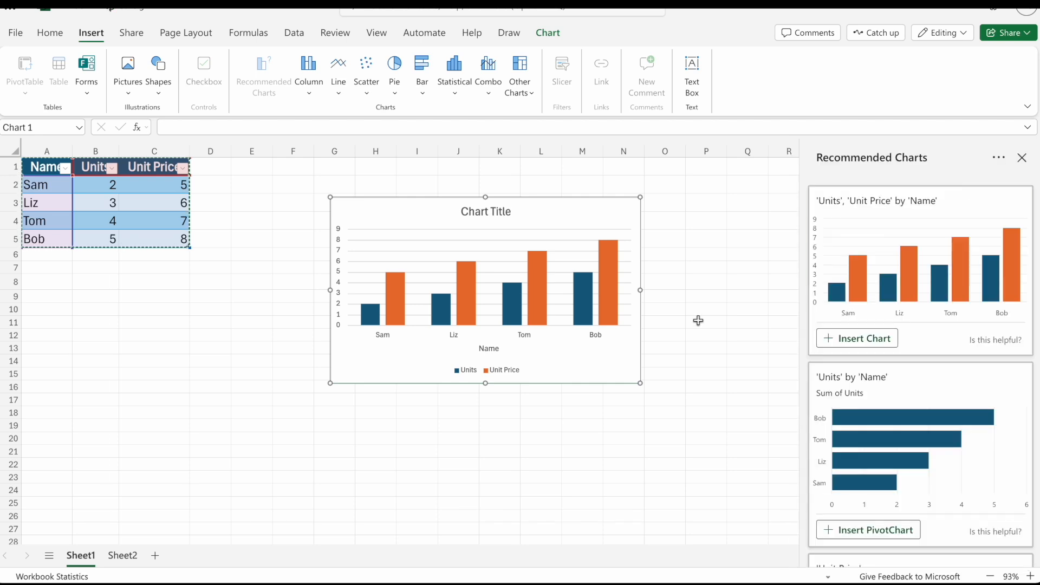
click(1021, 158)
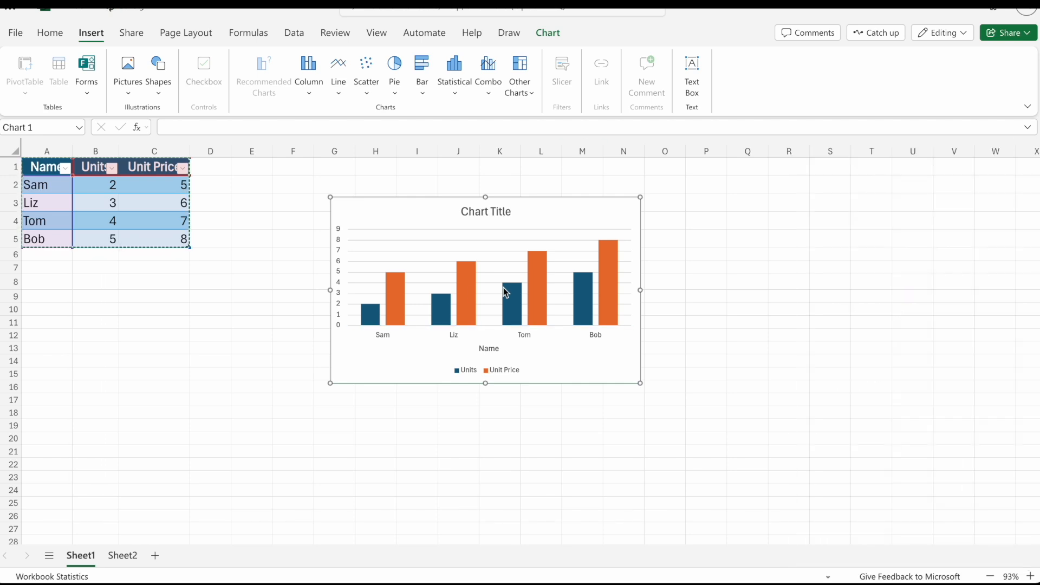
Insert a 2-D pie chart from the table on Sheet2 and place it beside the table, around column E.
click(126, 554)
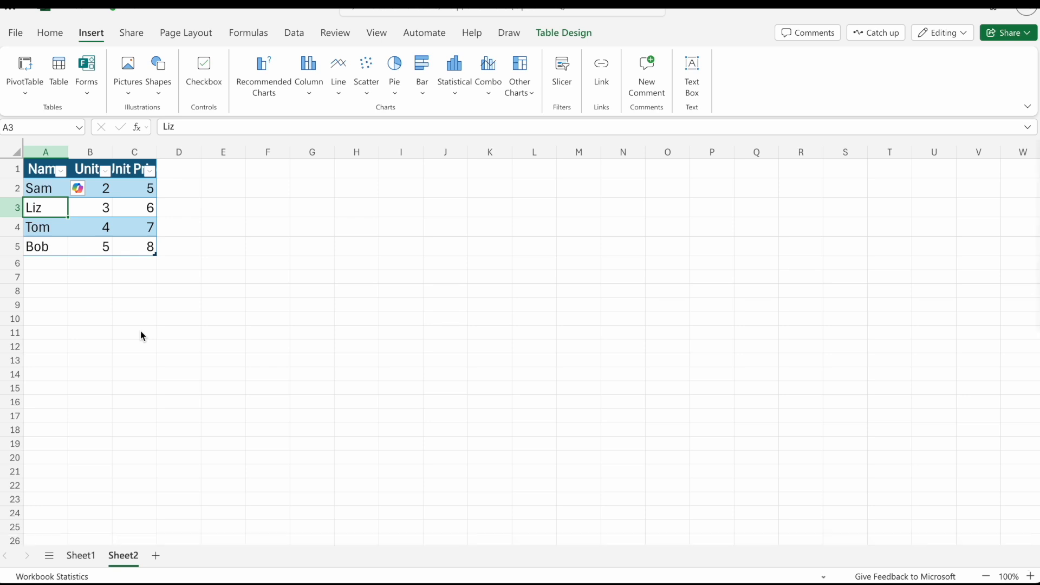
click(83, 208)
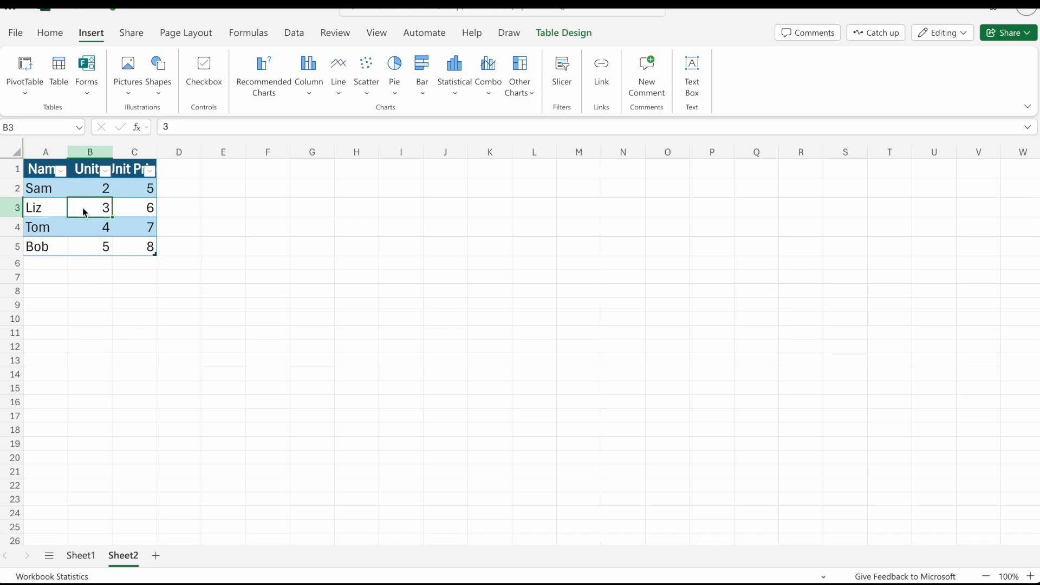
click(401, 89)
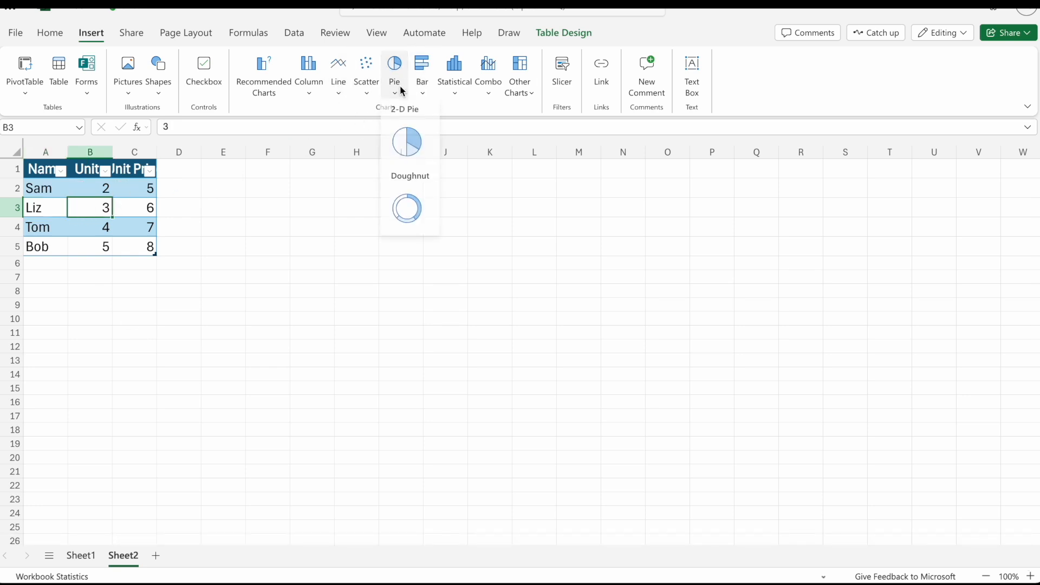
click(407, 144)
click(436, 304)
drag(436, 306, 292, 218)
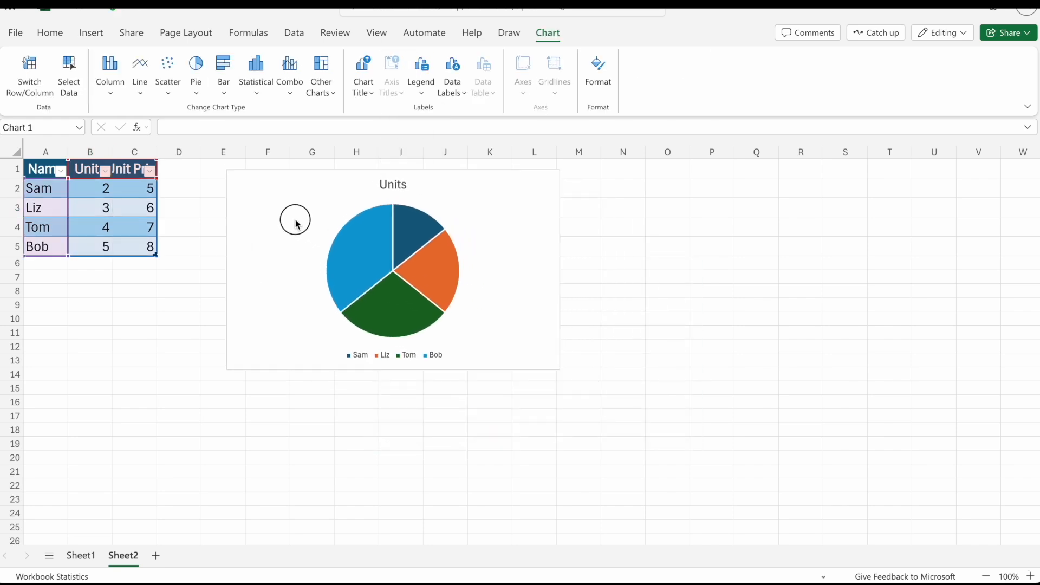
Compare the charts on Sheet1 and Sheet2, ending on Sheet2 with its name left as it is.
click(79, 560)
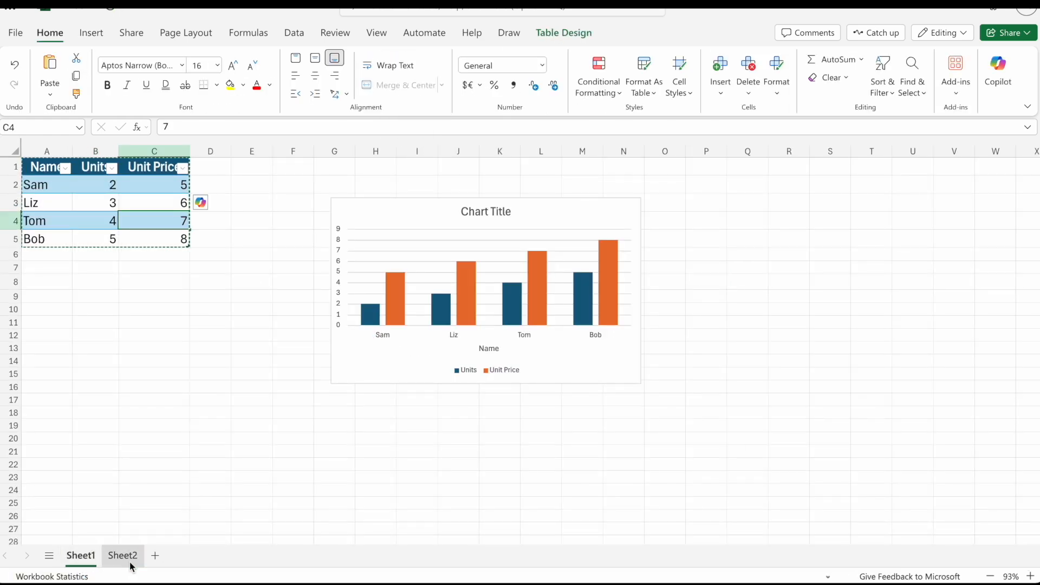
click(126, 558)
click(94, 555)
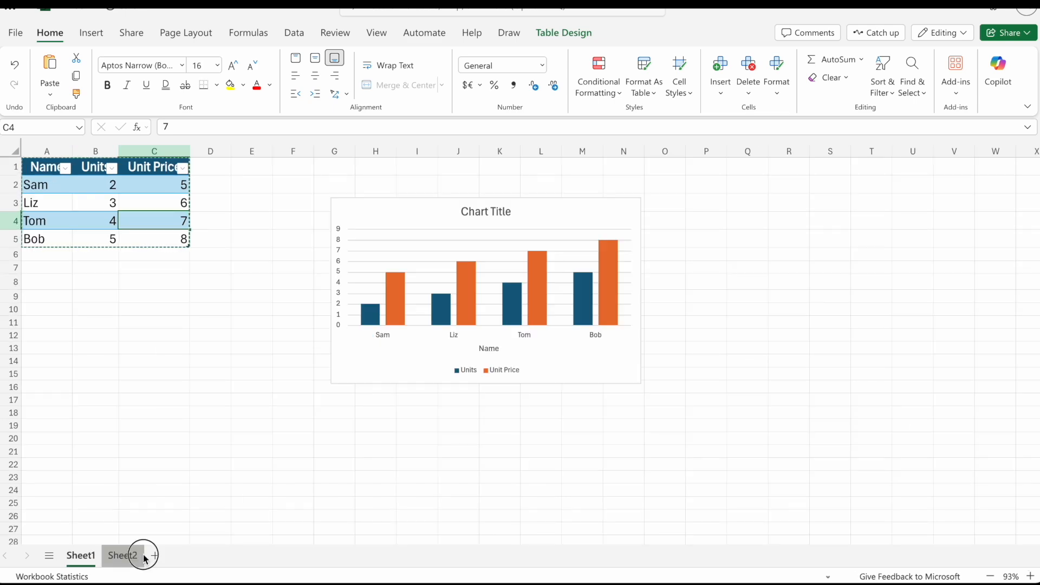
click(137, 558)
double_click(127, 561)
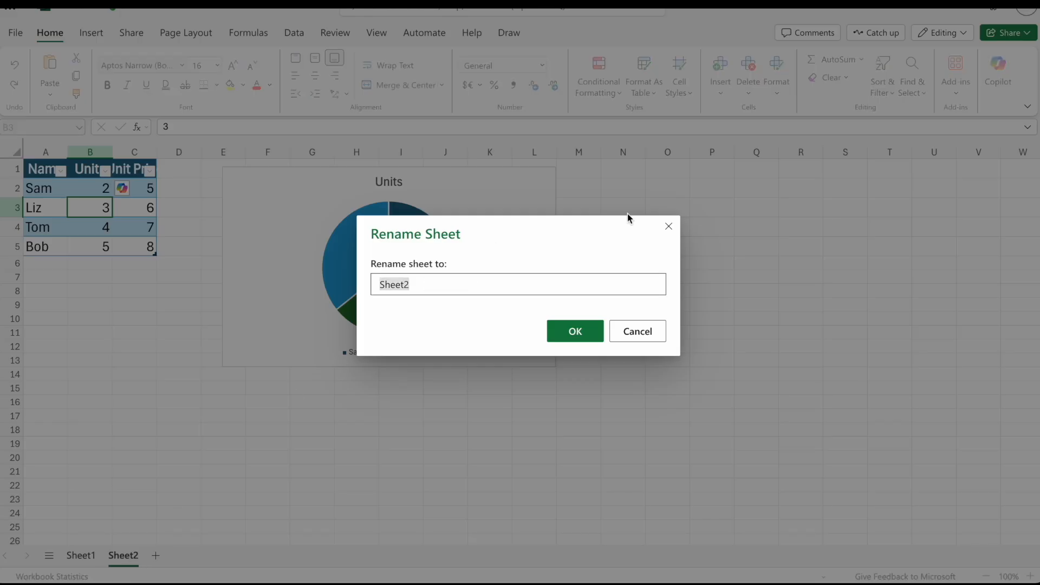
click(637, 331)
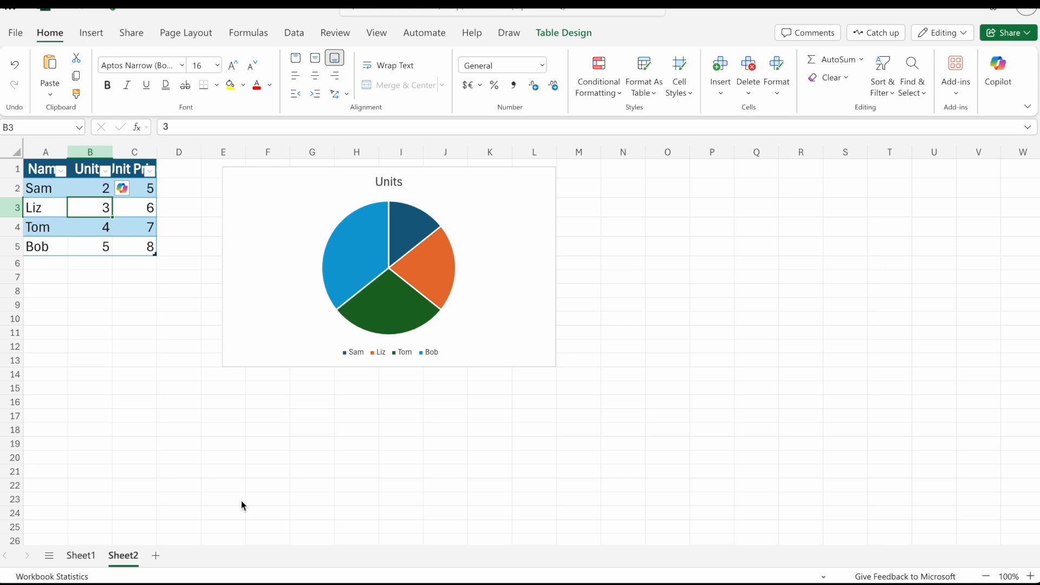
Run Remove Duplicates on the Sheet2 table for the Name, Units and Unit Price columns, treating the first row as headers.
click(173, 405)
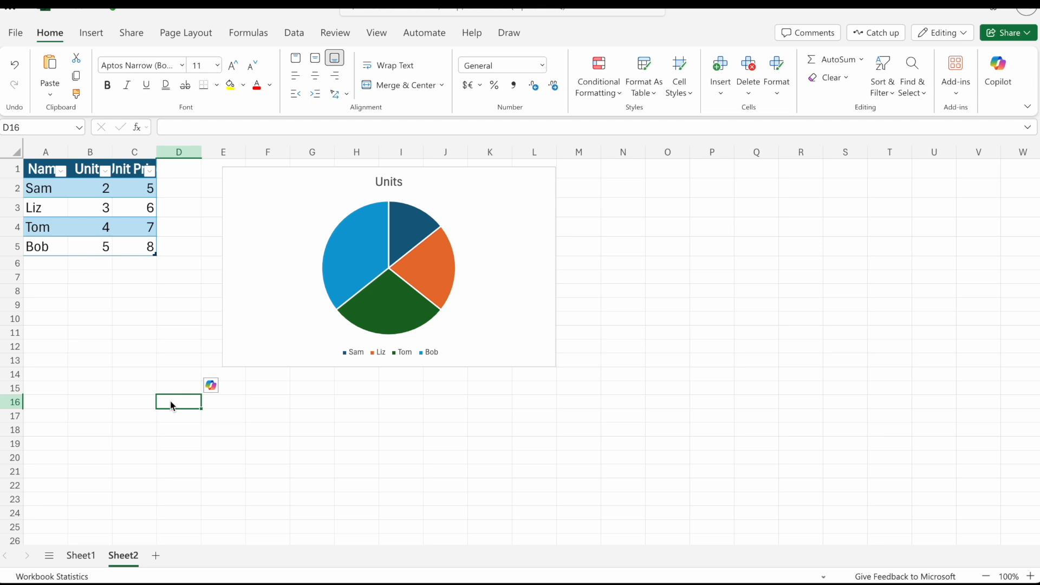
click(129, 216)
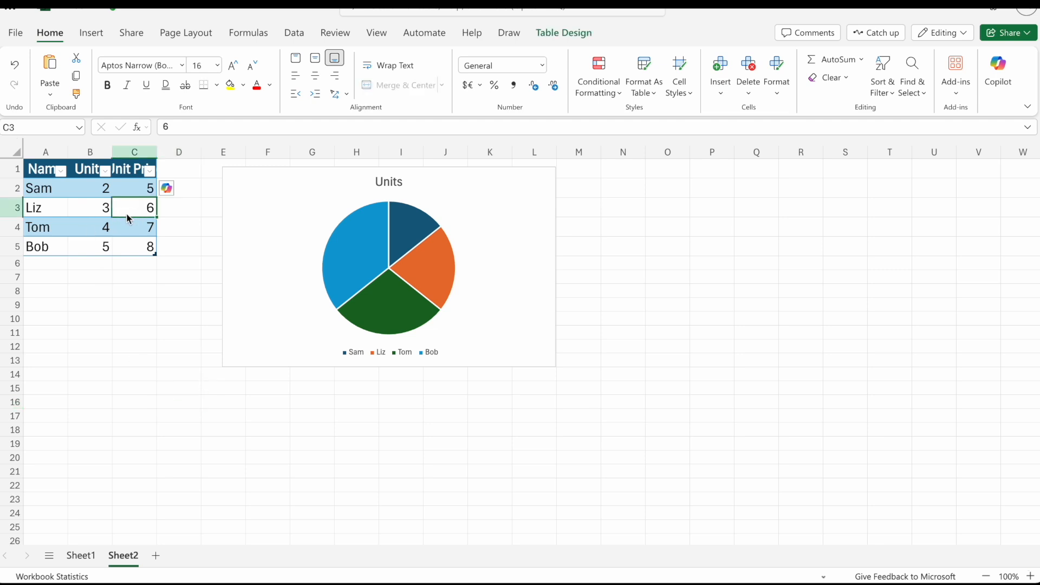
click(294, 35)
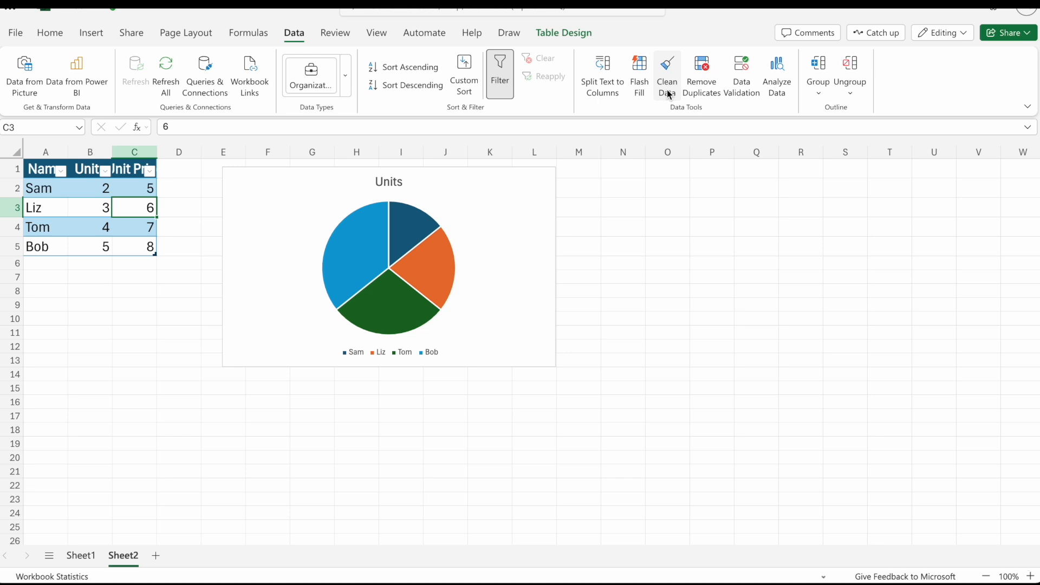
click(701, 70)
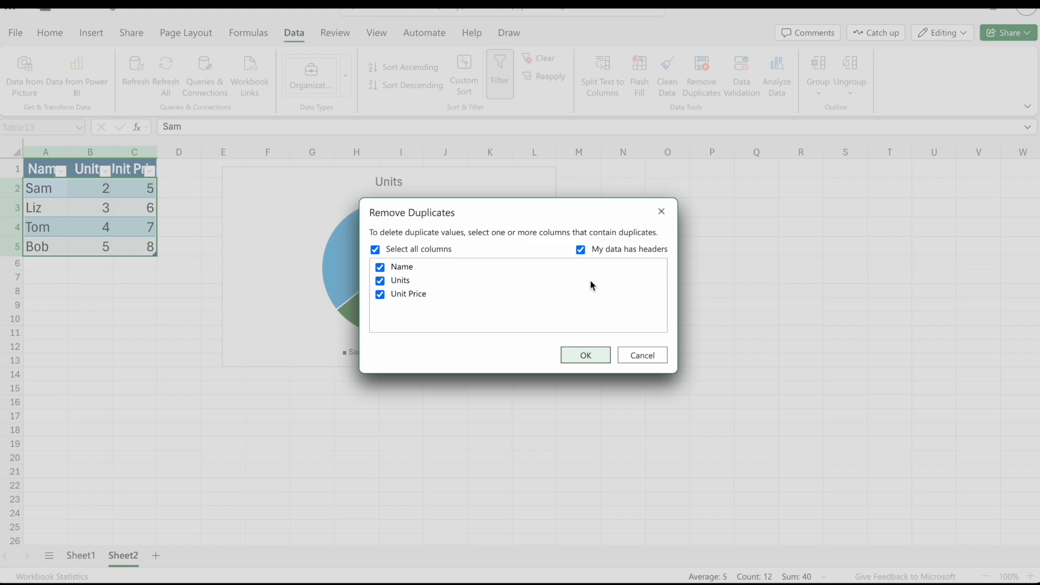
click(586, 355)
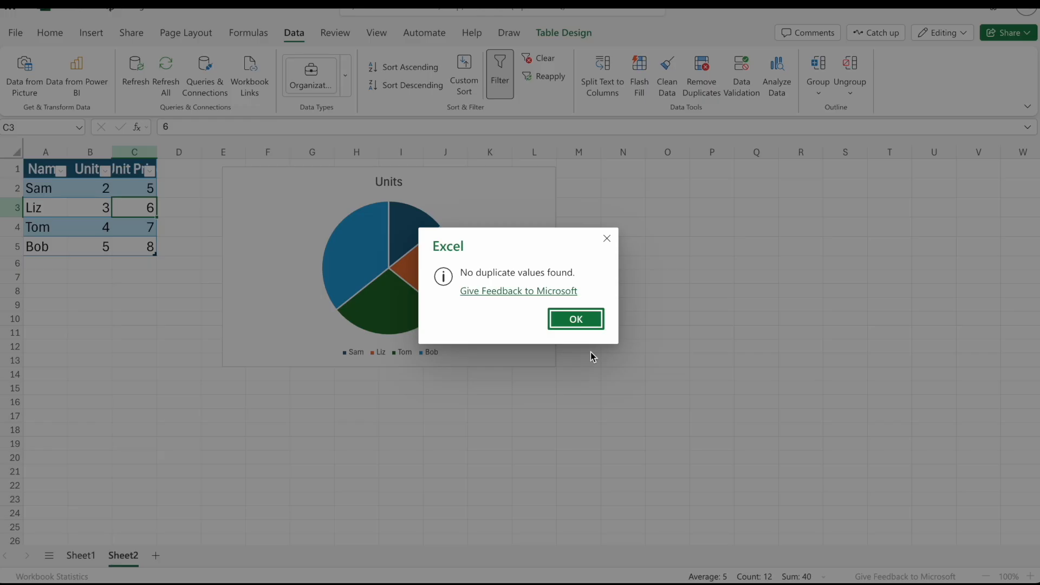
click(588, 321)
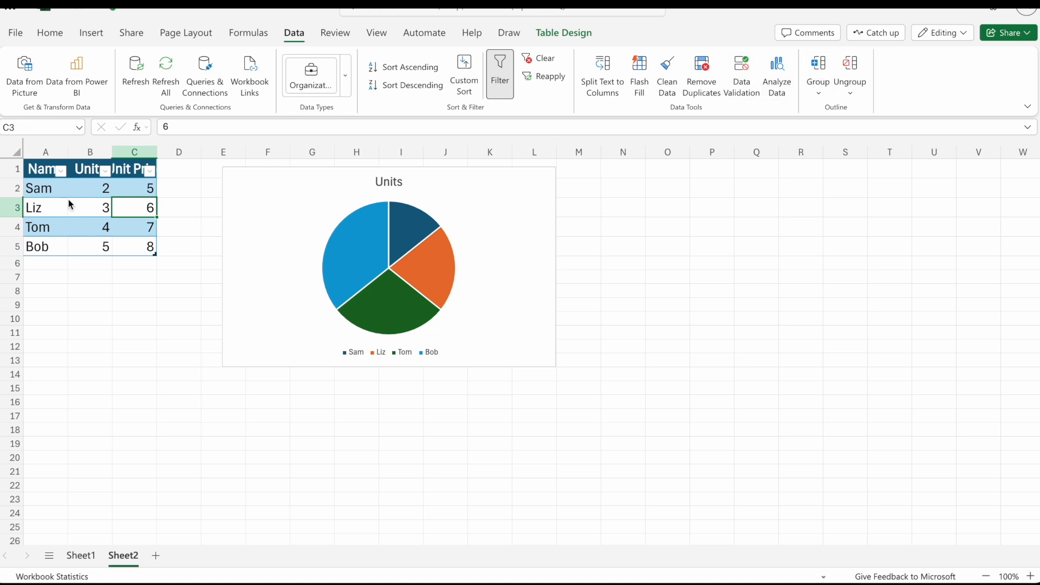
View the sort and filter options of the Name column on Sheet2 without applying any.
click(61, 171)
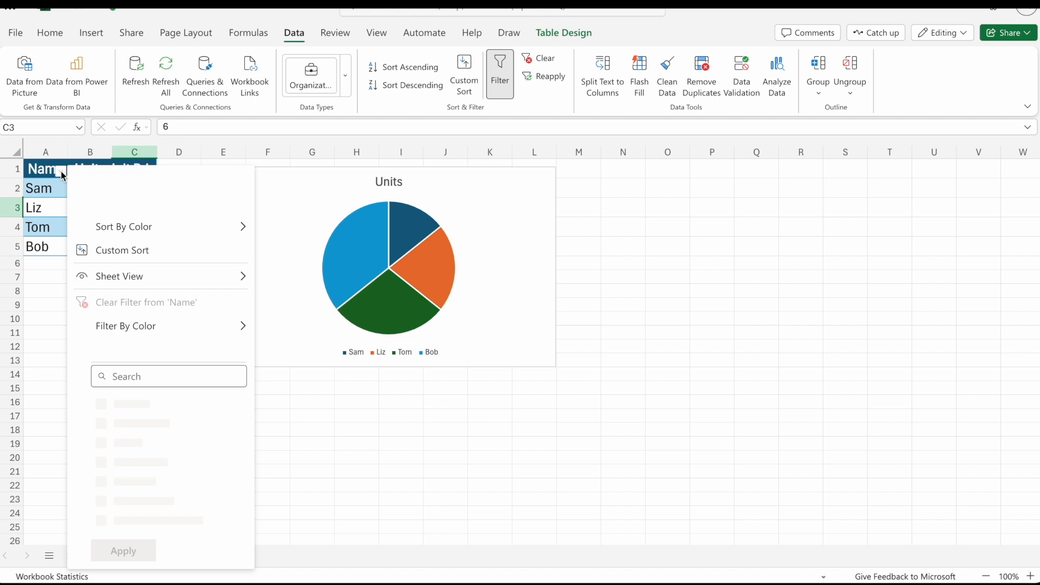
mouse_move(145, 324)
click(46, 336)
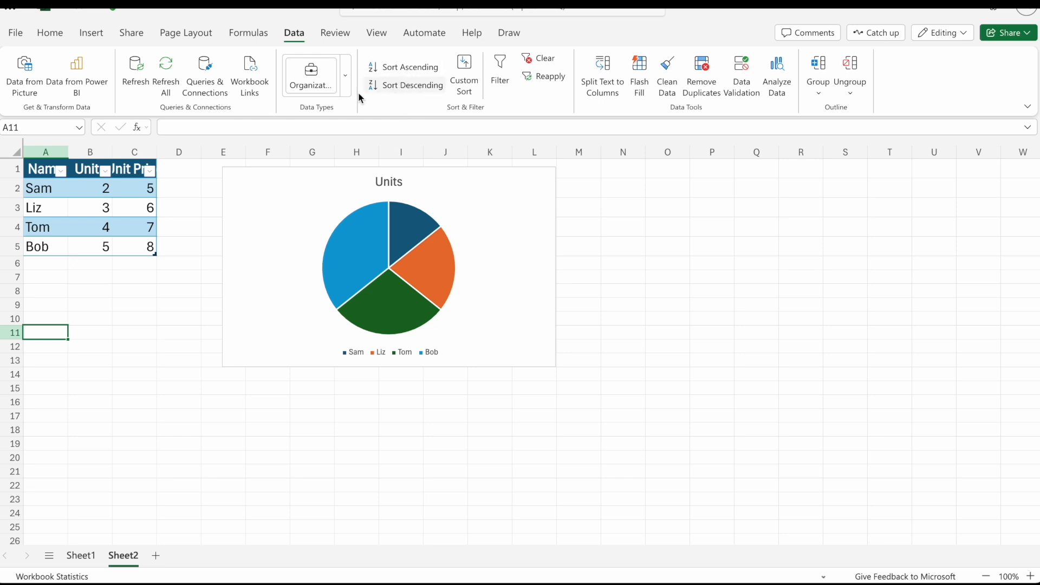
Examine the workbook's queries and its data connections.
click(208, 91)
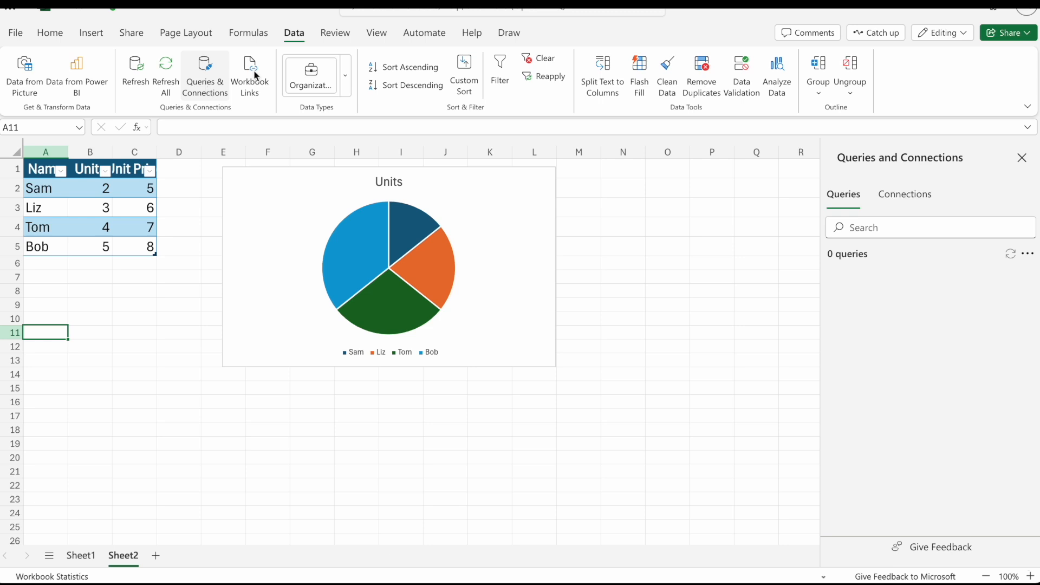
click(893, 196)
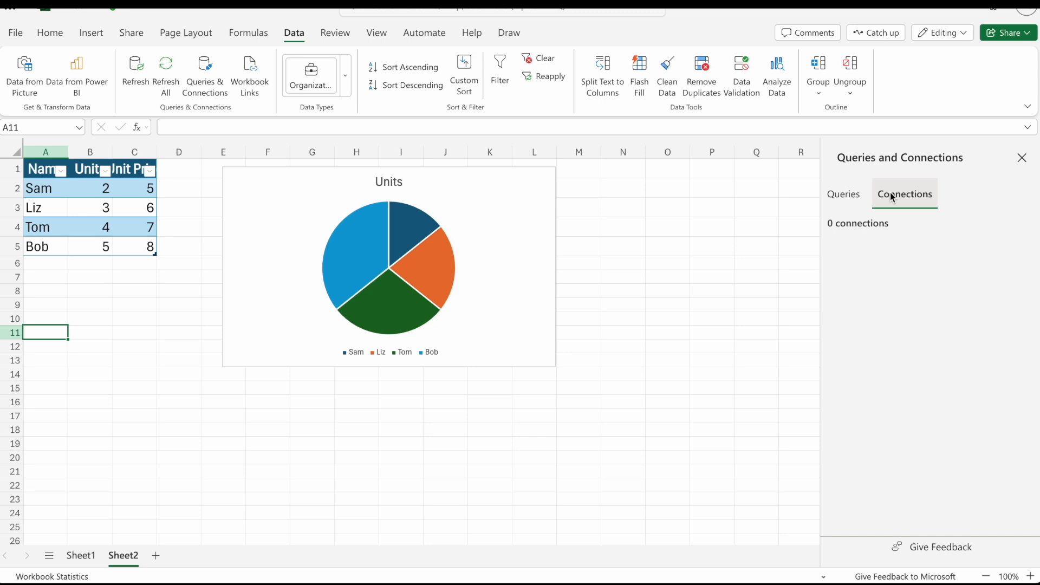
Close the Queries and Connections view and look over the file formats available for exporting the workbook from Sheet2.
click(1022, 157)
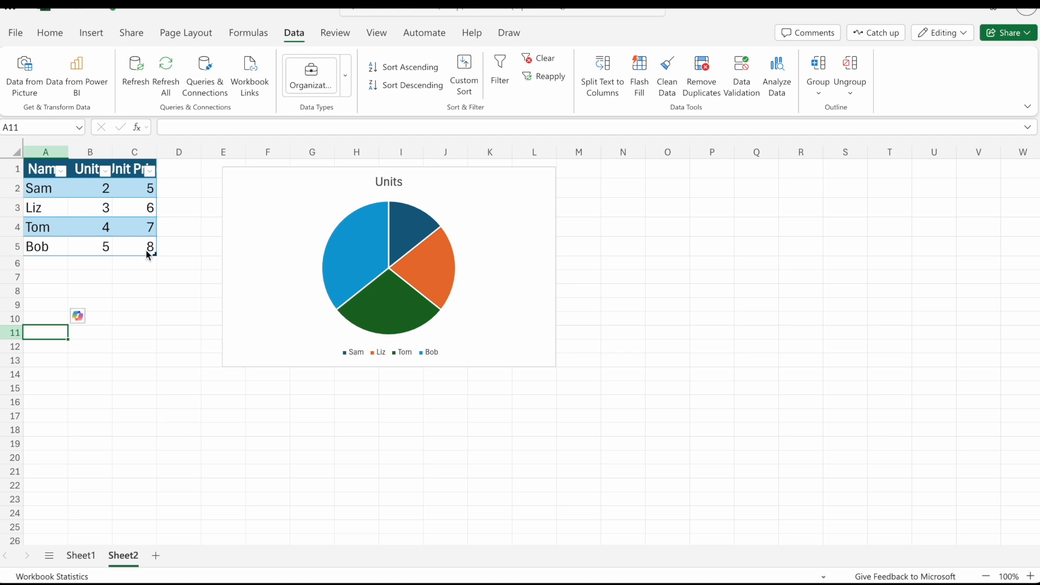
click(15, 35)
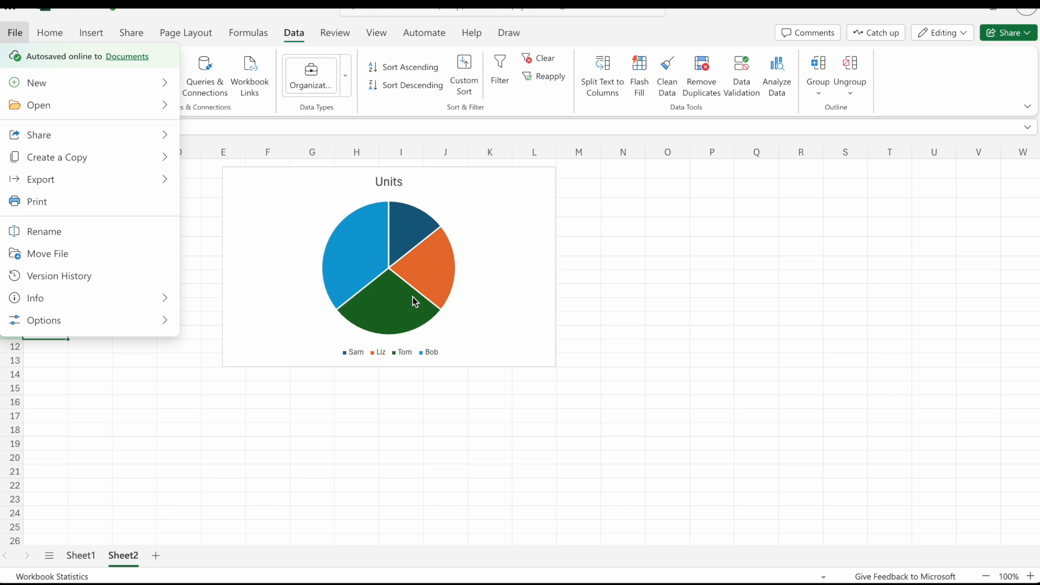
mouse_move(161, 186)
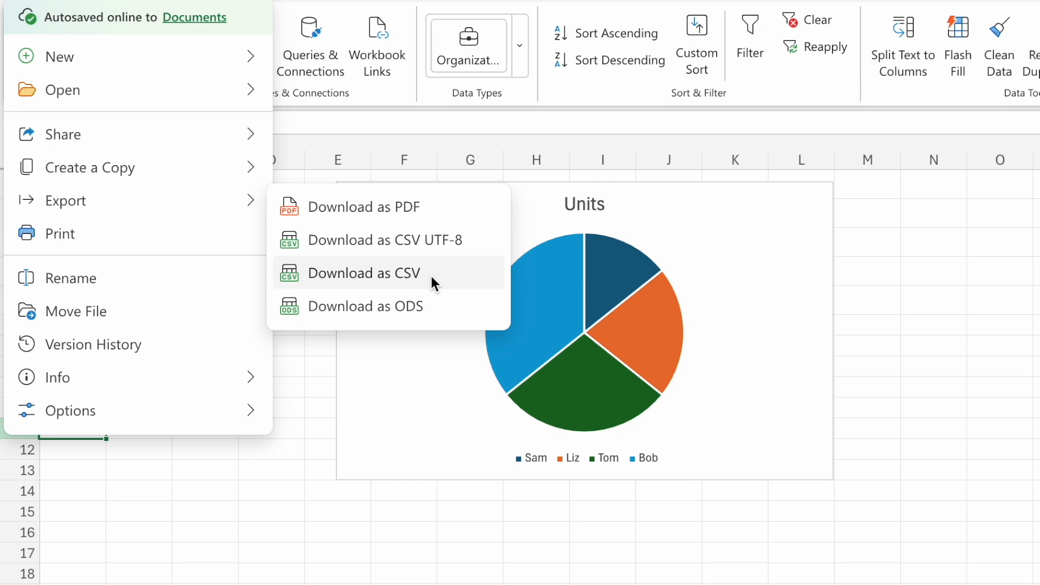
click(525, 529)
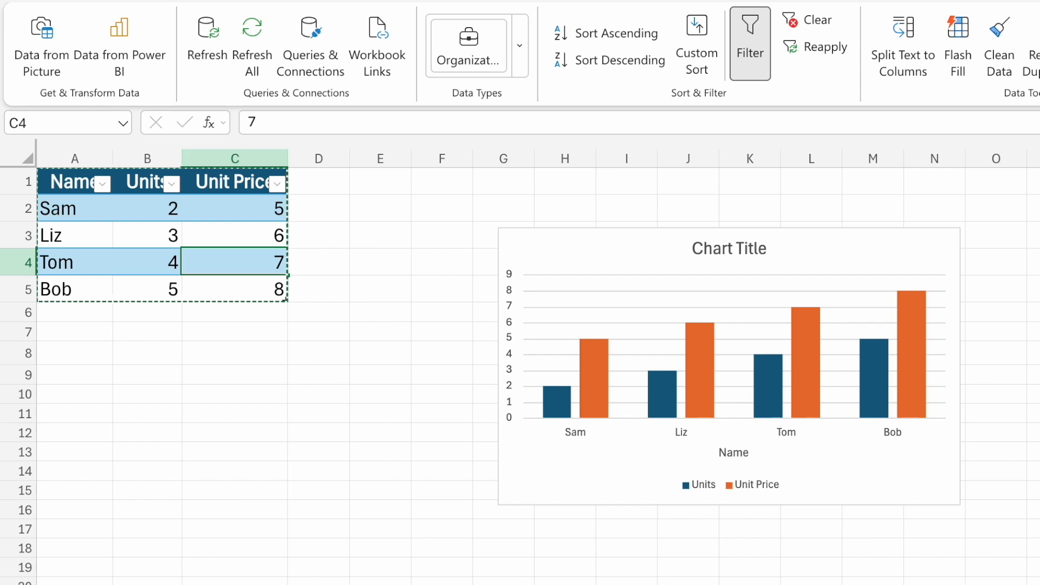
With Sheet1 active, view the workbook's export formats and the options for creating a copy, without choosing any.
click(21, 1)
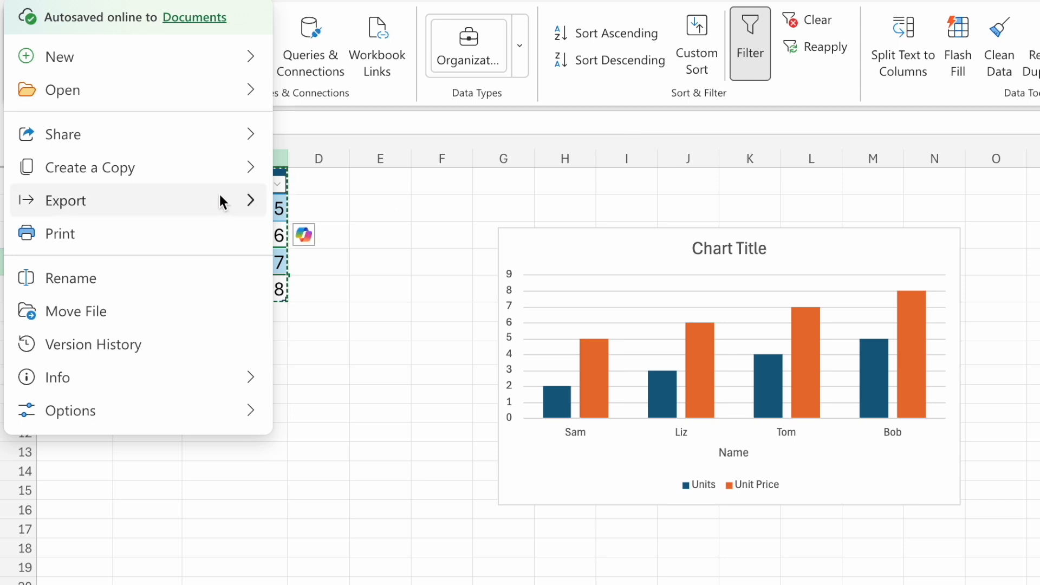
mouse_move(218, 196)
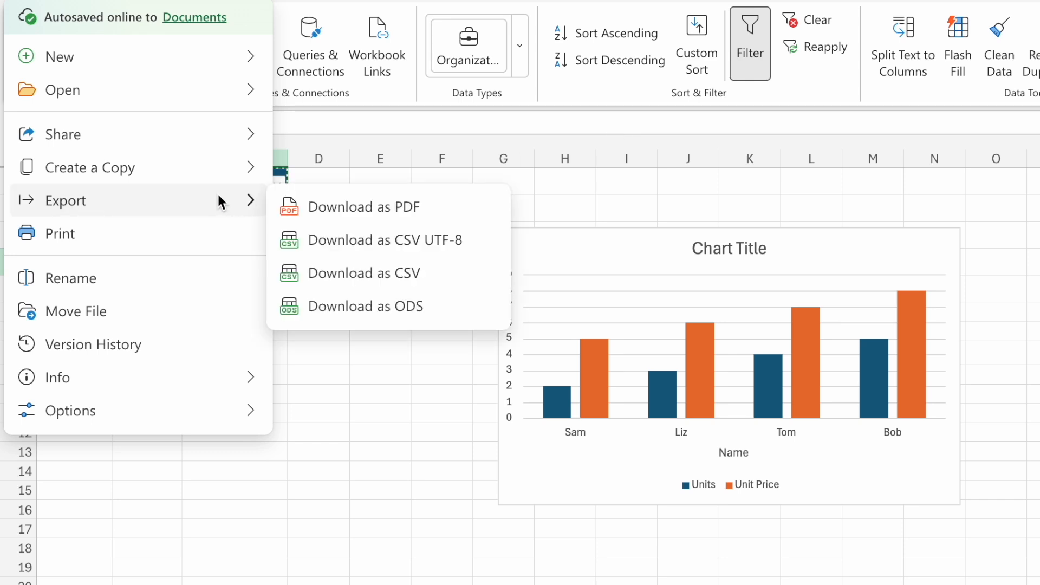
mouse_move(218, 161)
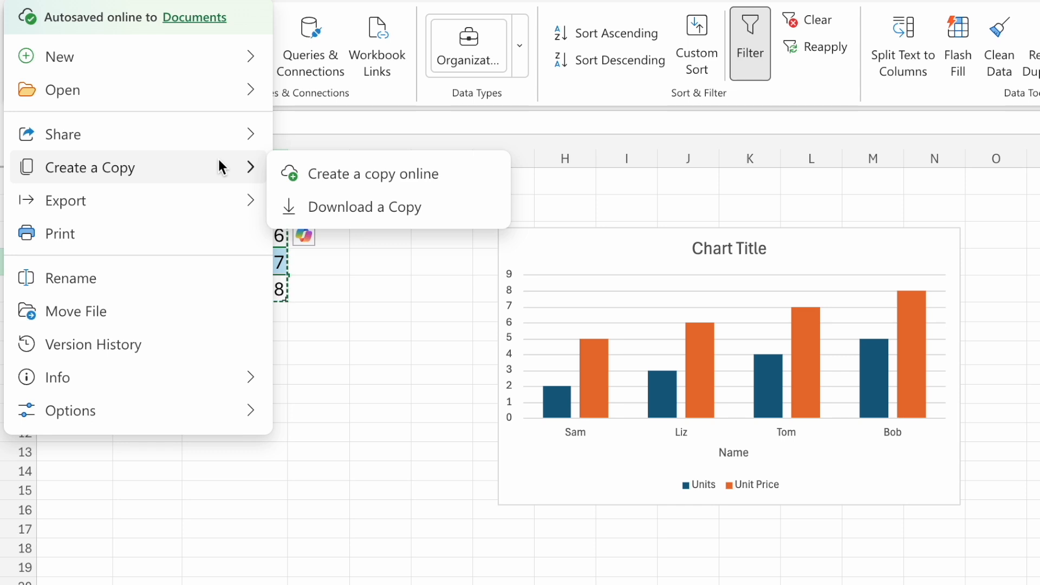
click(406, 376)
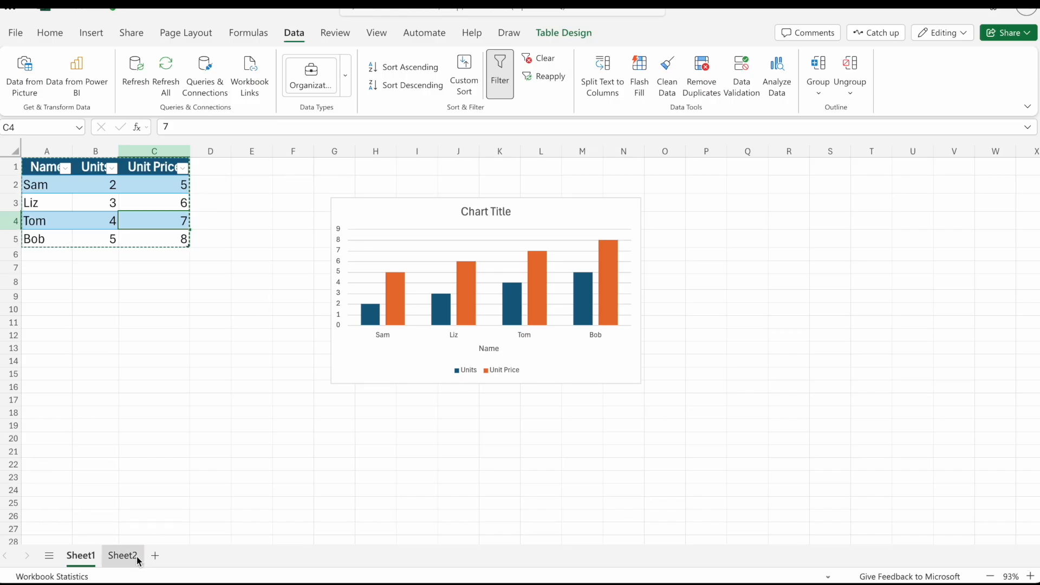
Return to Sheet2 and select the empty cell Q7, away from the table and pie chart.
click(122, 555)
click(164, 401)
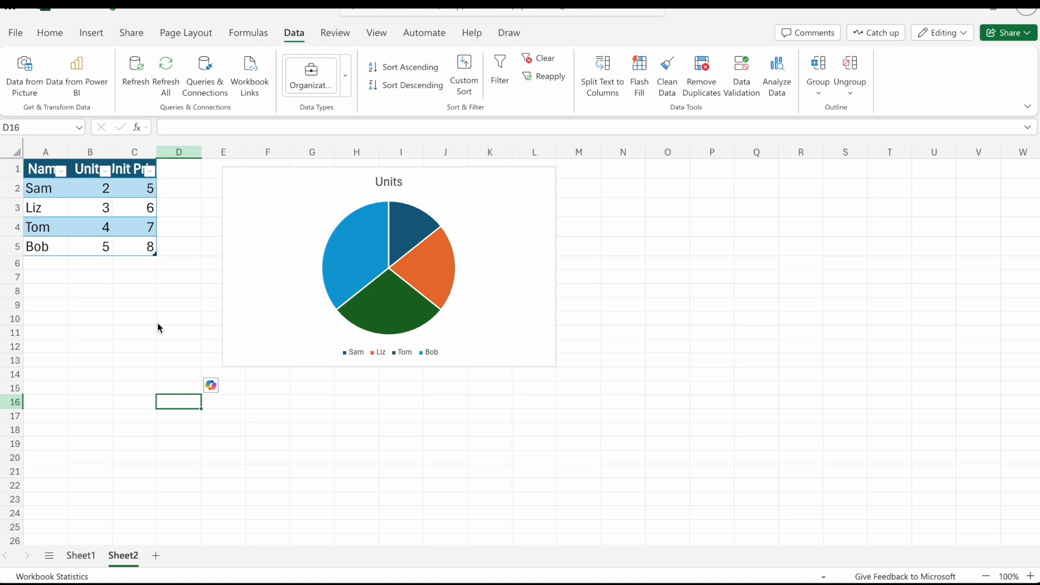
click(159, 319)
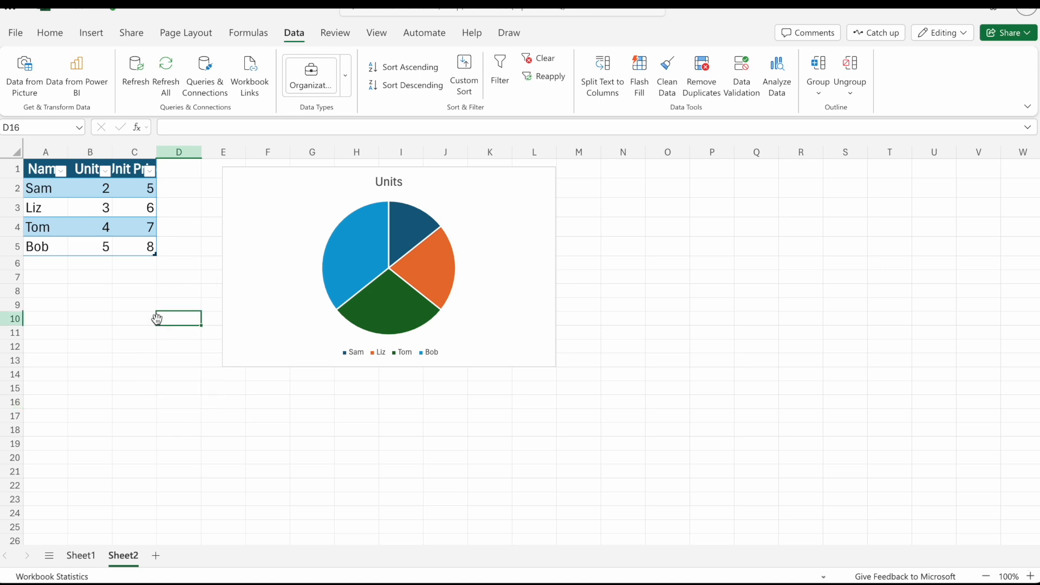
click(767, 275)
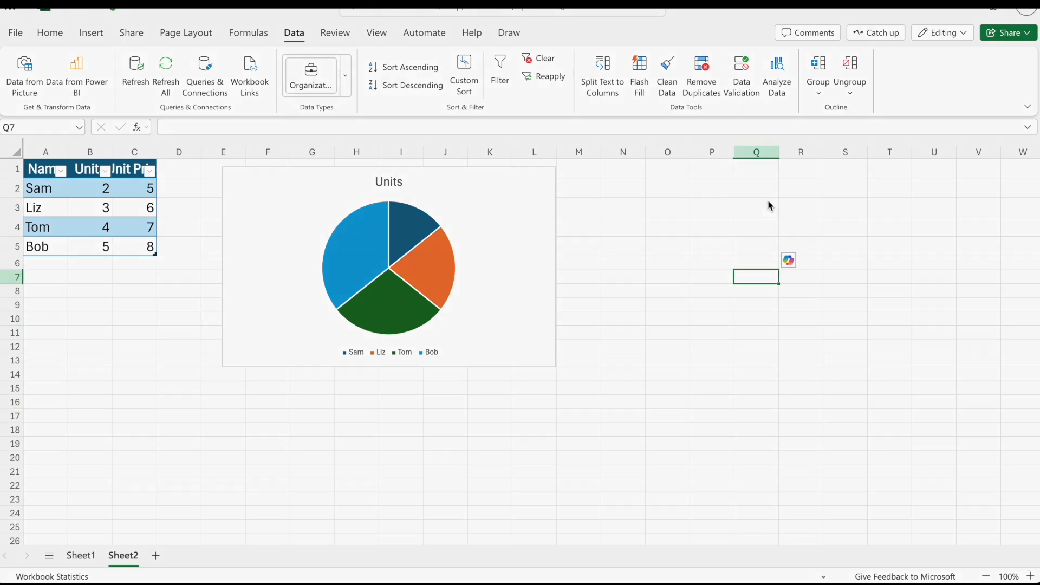